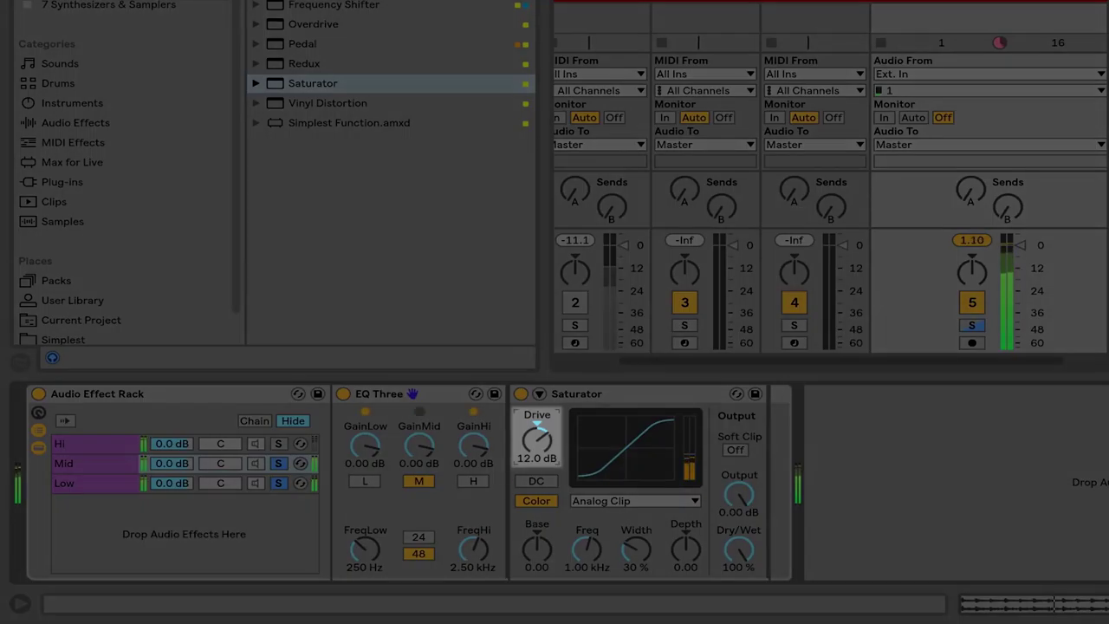
Raise the Low chain's volume to 4.4 dB and set the Saturator Drive on the Mid chain to 16.0 dB.
left_click_drag(537, 440, 537, 447)
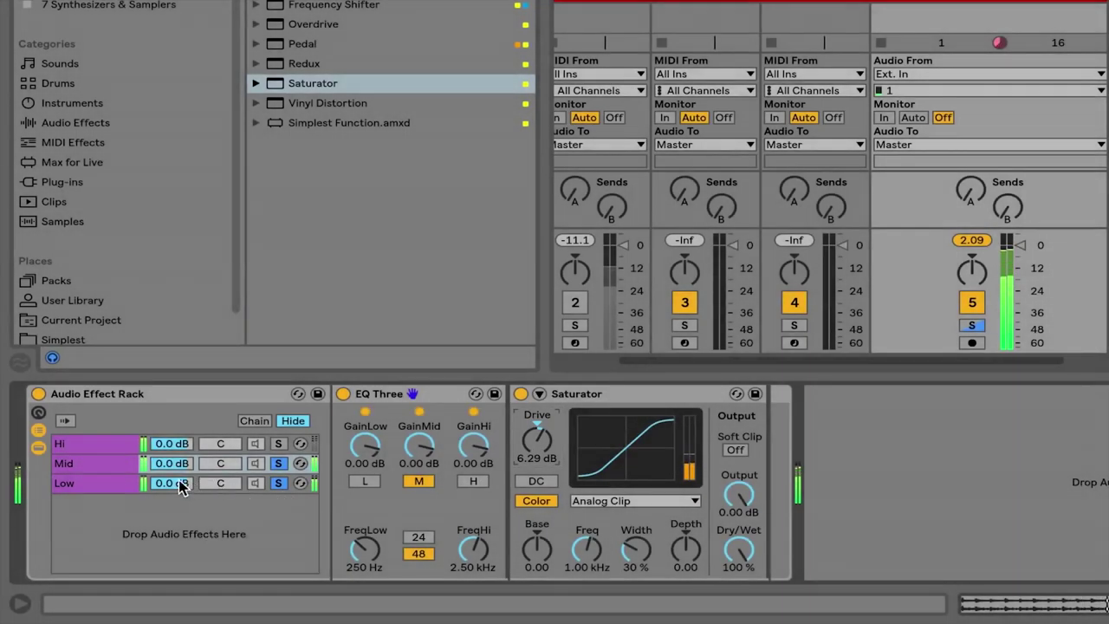
left_click_drag(178, 482, 178, 468)
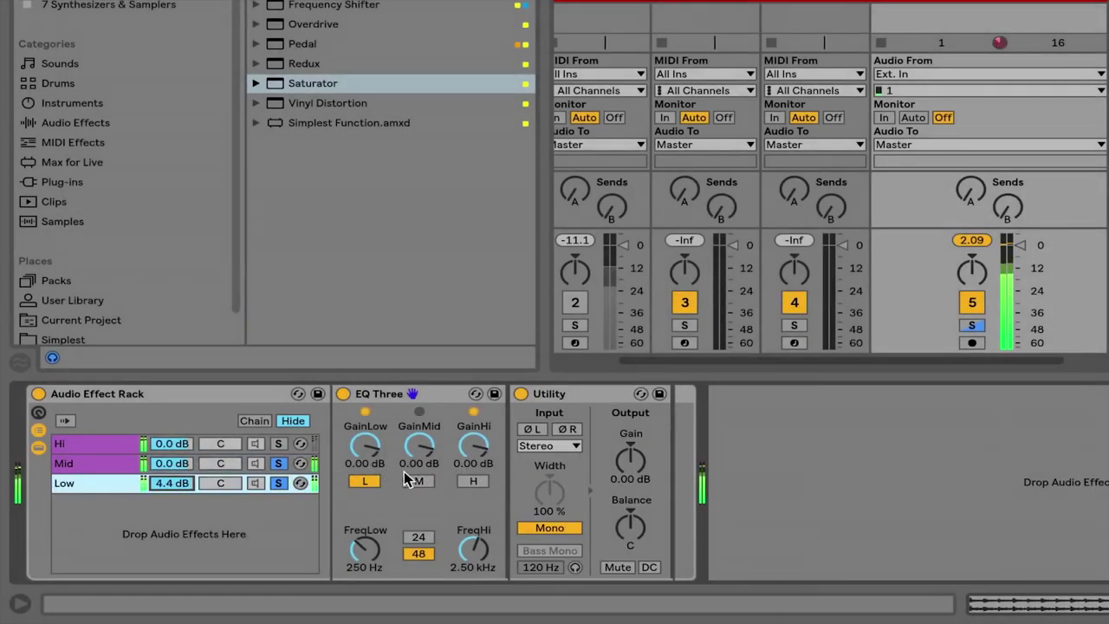
left_click(78, 466)
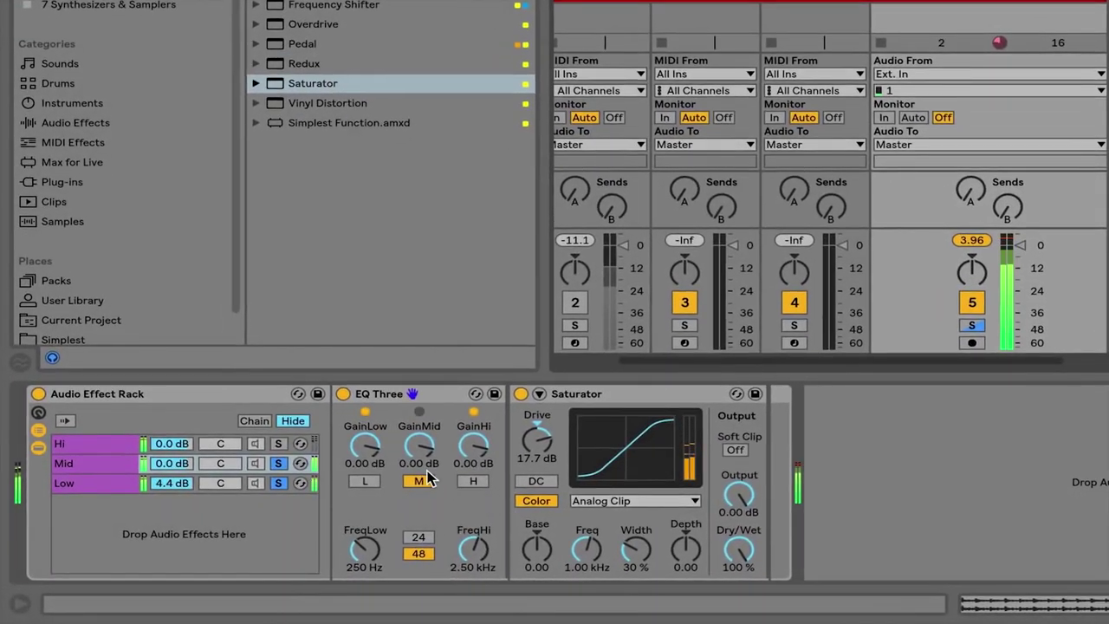
left_click_drag(546, 444, 546, 538)
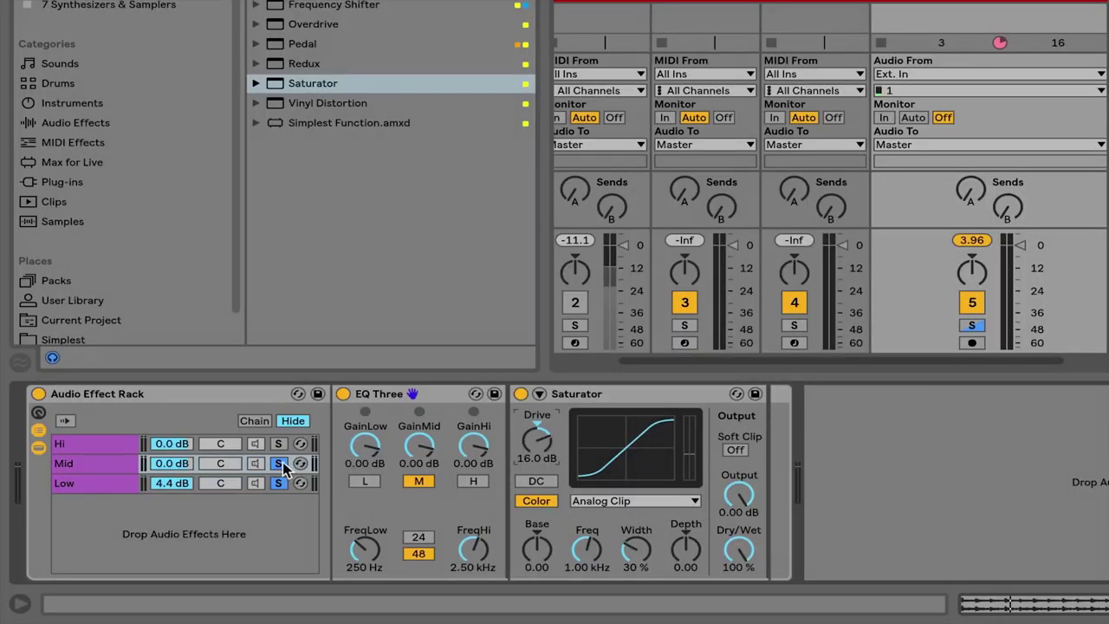
Turn off solo on the Mid and Low chains and select the Hi chain.
left_click(281, 463)
left_click(280, 483)
left_click(102, 445)
left_click(281, 485)
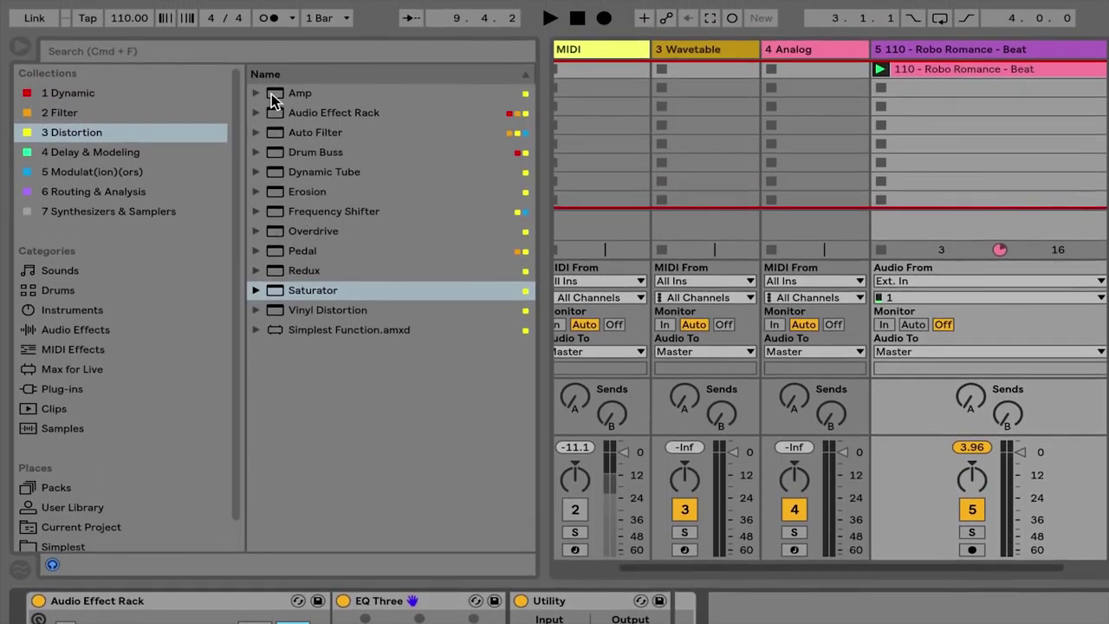
Add Echo from the Delay & Modeling collection to the Hi chain, with Feedback at 19% and Dry/Wet at 37%.
left_click(115, 152)
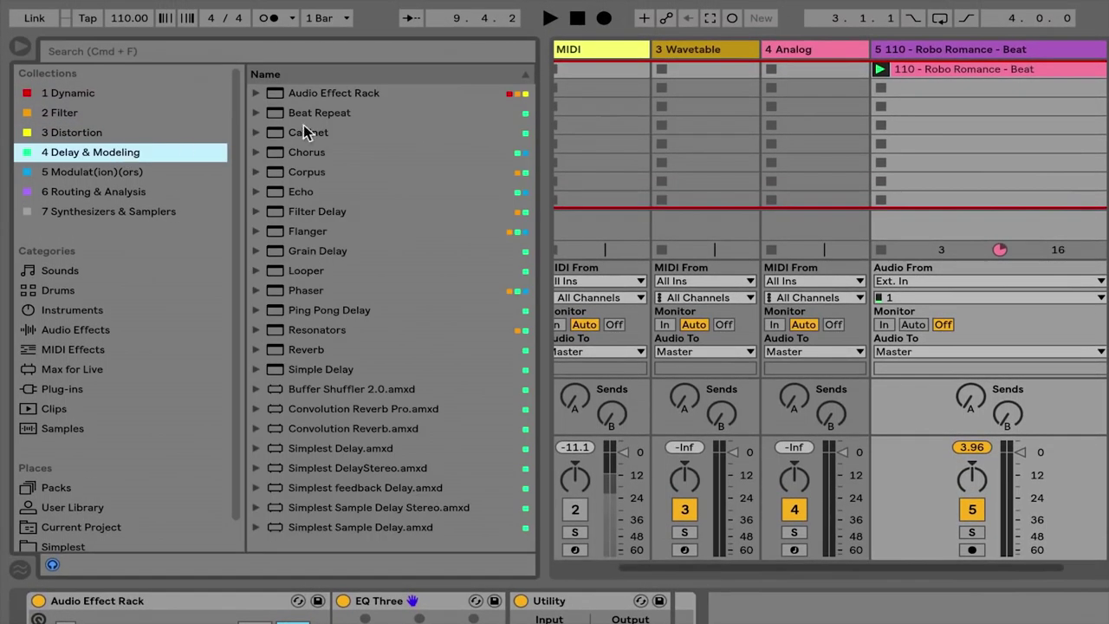
left_click_drag(285, 191, 92, 437)
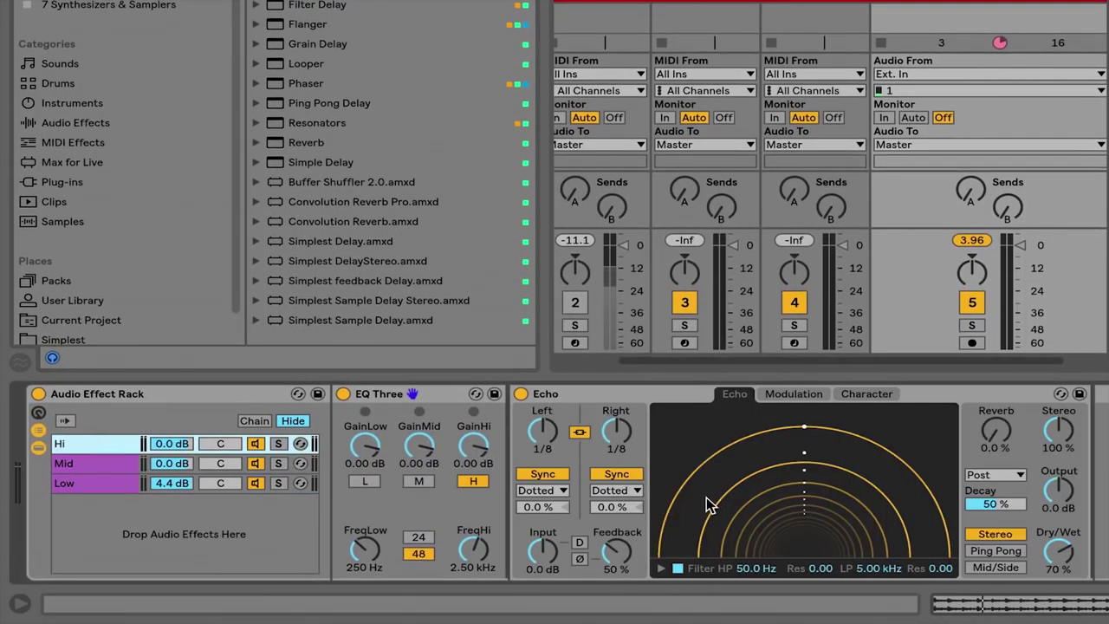
left_click_drag(627, 560, 627, 597)
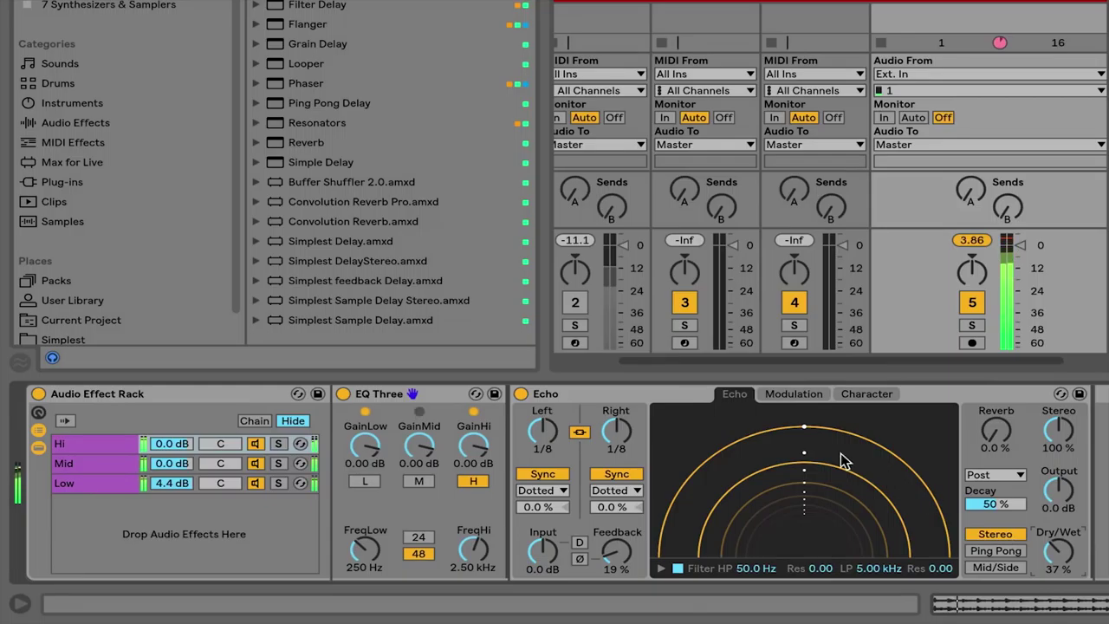
With the Hi chain soloed, set Echo's Dry/Wet to 48% and Feedback to 63%, and adjust the master volume.
left_click(278, 444)
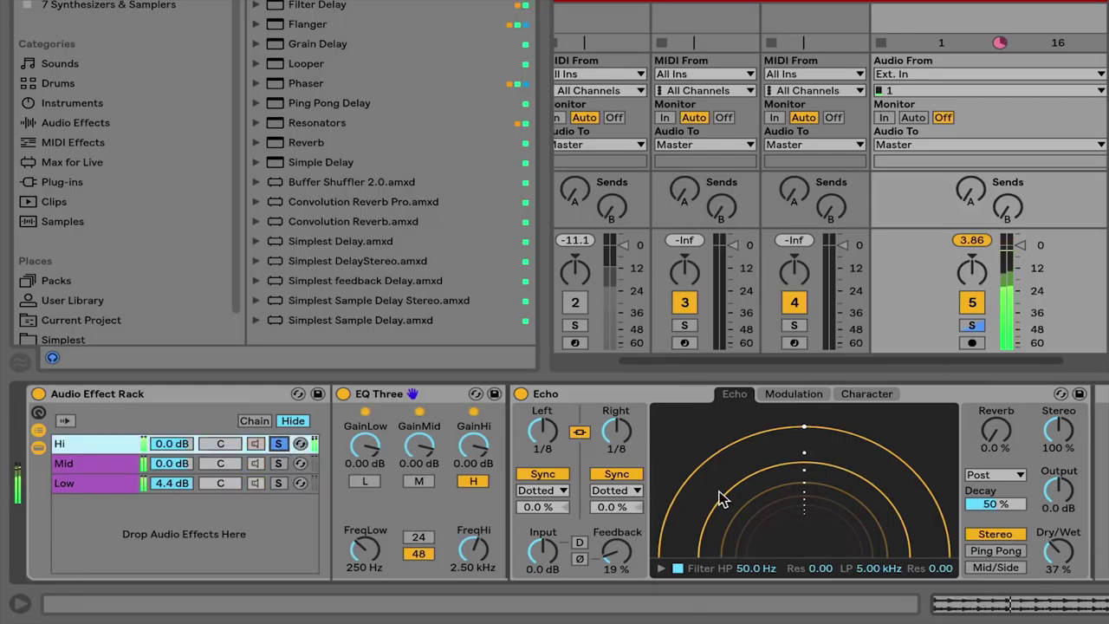
left_click_drag(1059, 550, 1059, 530)
left_click_drag(618, 549, 617, 511)
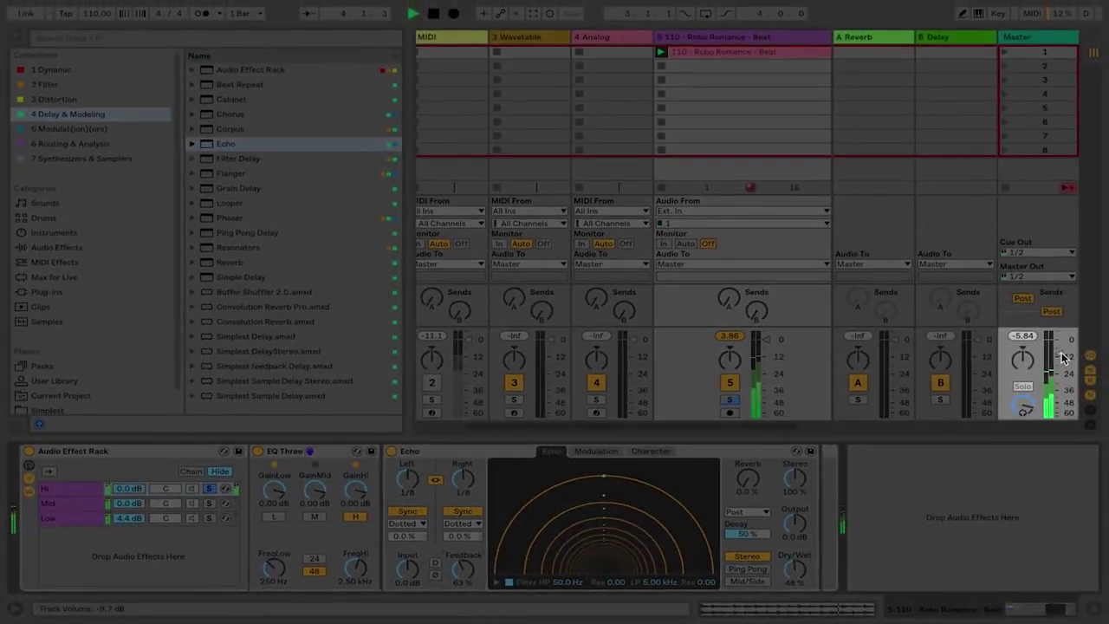
left_click_drag(1058, 340, 1058, 337)
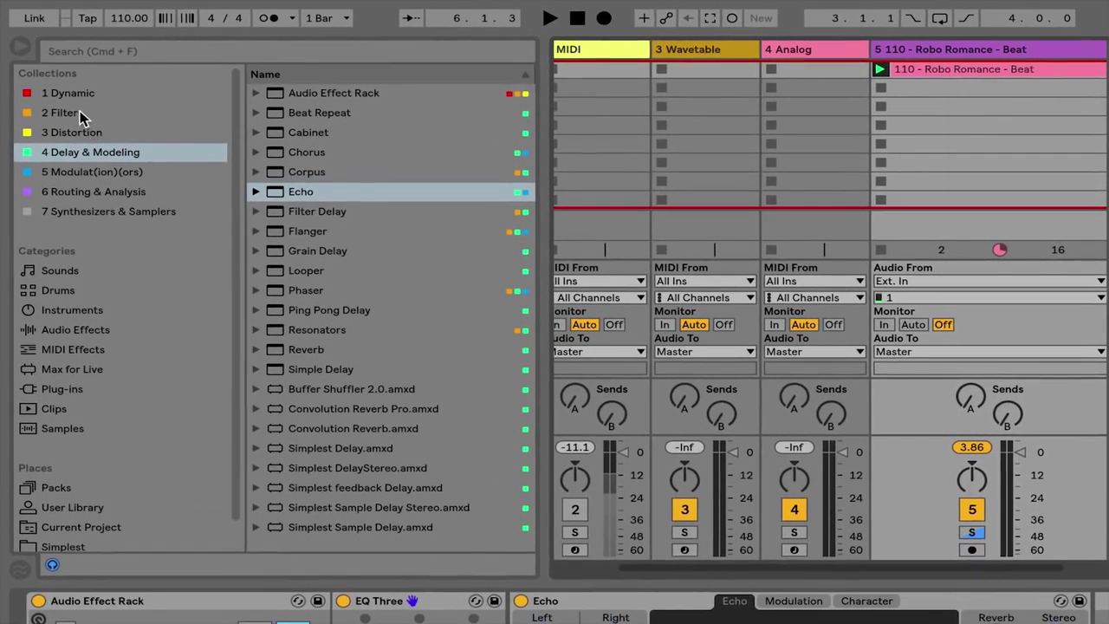
Add Auto Pan from the Dynamic collection after Echo, with Amount at 100% and a faster tempo-synced Rate.
left_click(76, 95)
left_click_drag(303, 112, 970, 546)
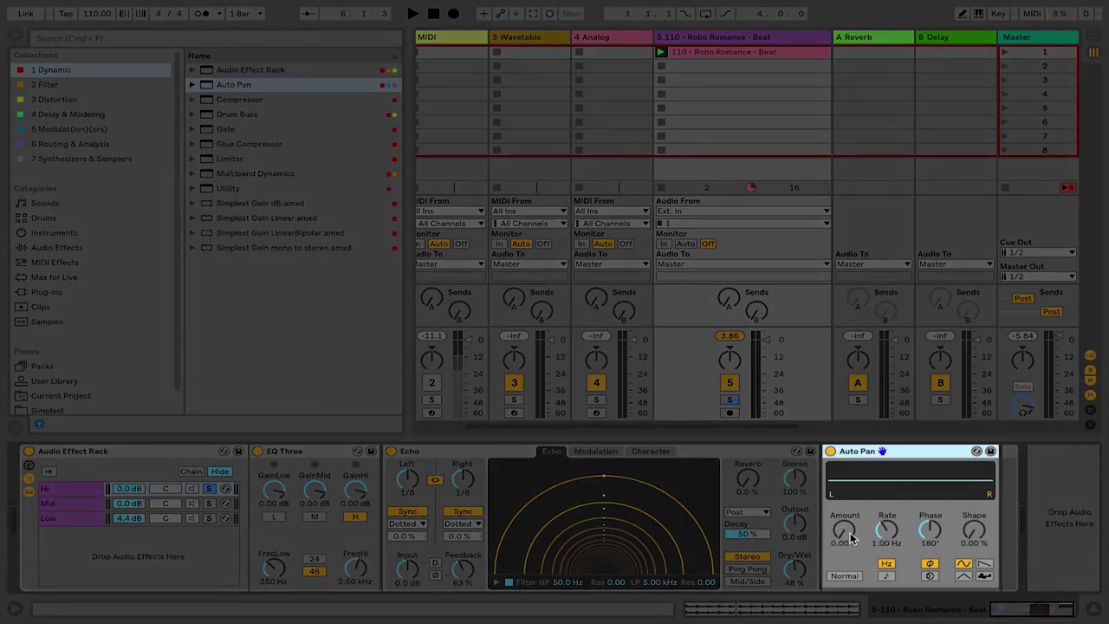
left_click_drag(850, 538, 850, 451)
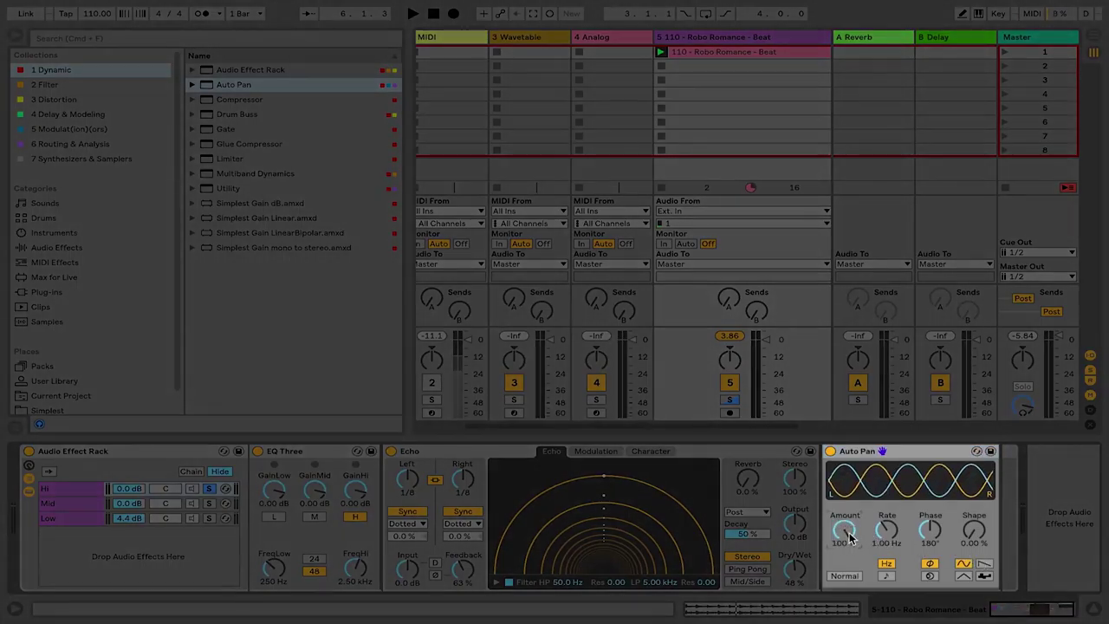
left_click(889, 576)
left_click_drag(888, 539, 888, 518)
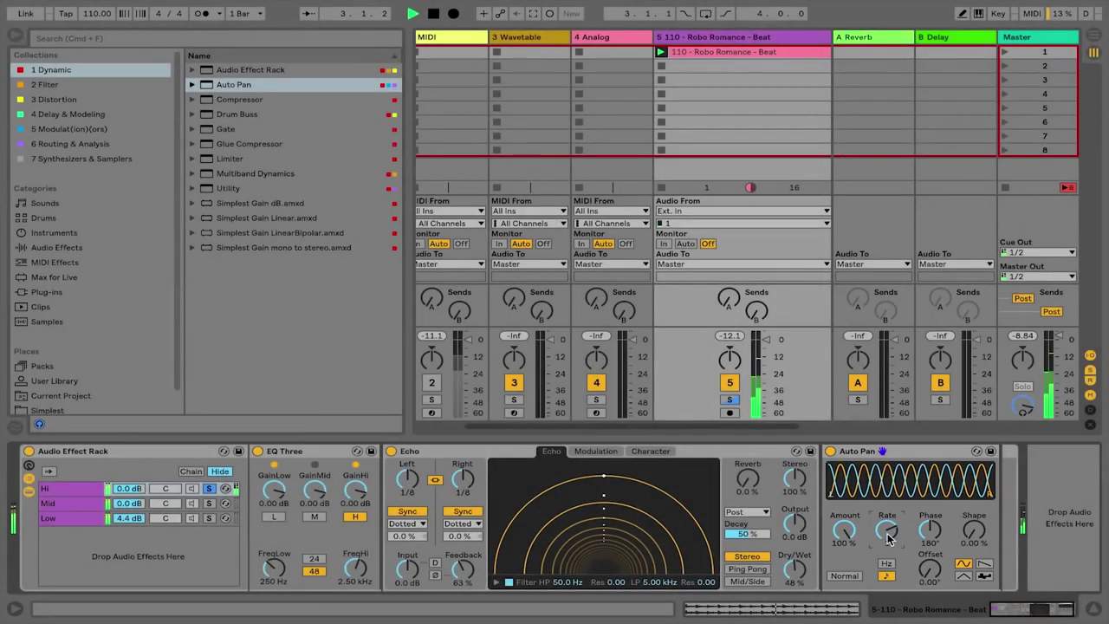
Unsolo the Hi chain and lower the levels of track 5 to about -2.0 dB and the Low chain to -0.2 dB.
left_click(209, 490)
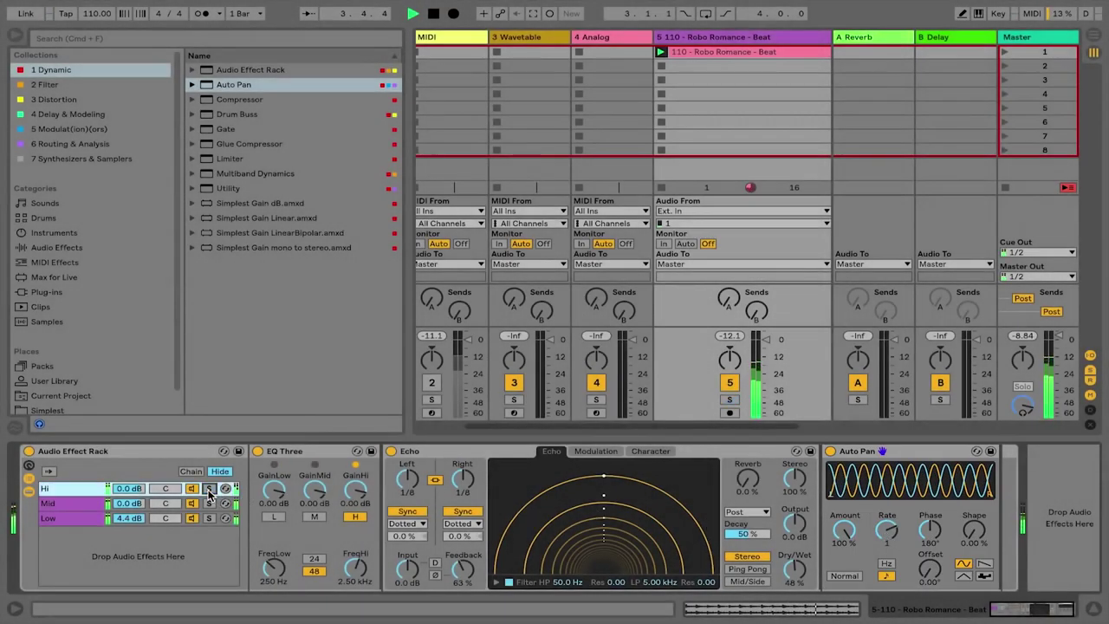
left_click_drag(767, 340, 767, 346)
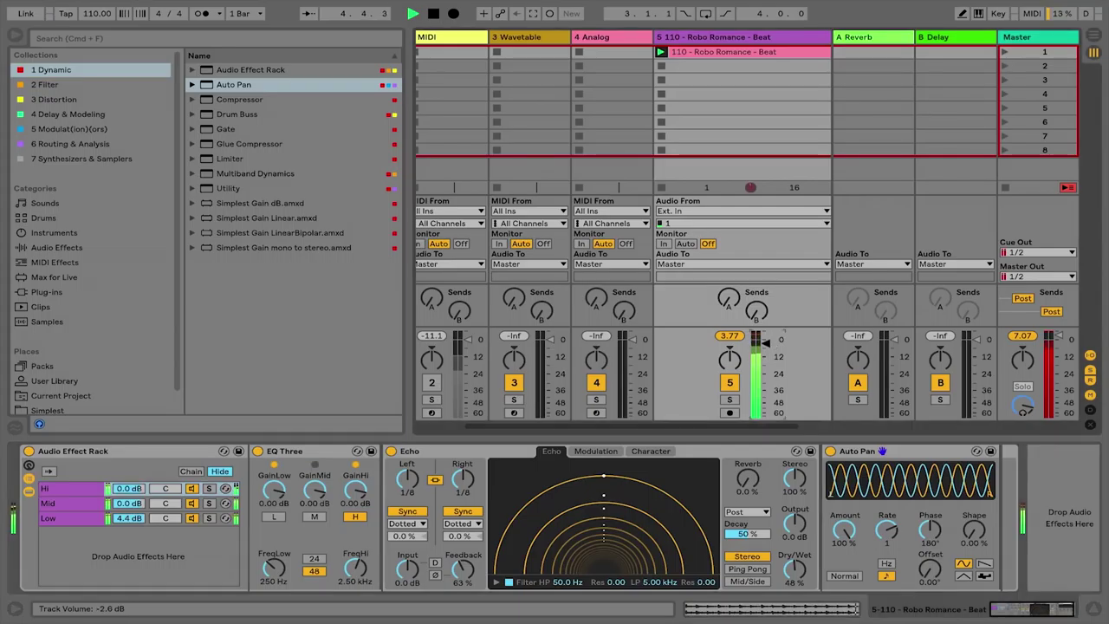
left_click(89, 507)
left_click_drag(129, 518, 128, 525)
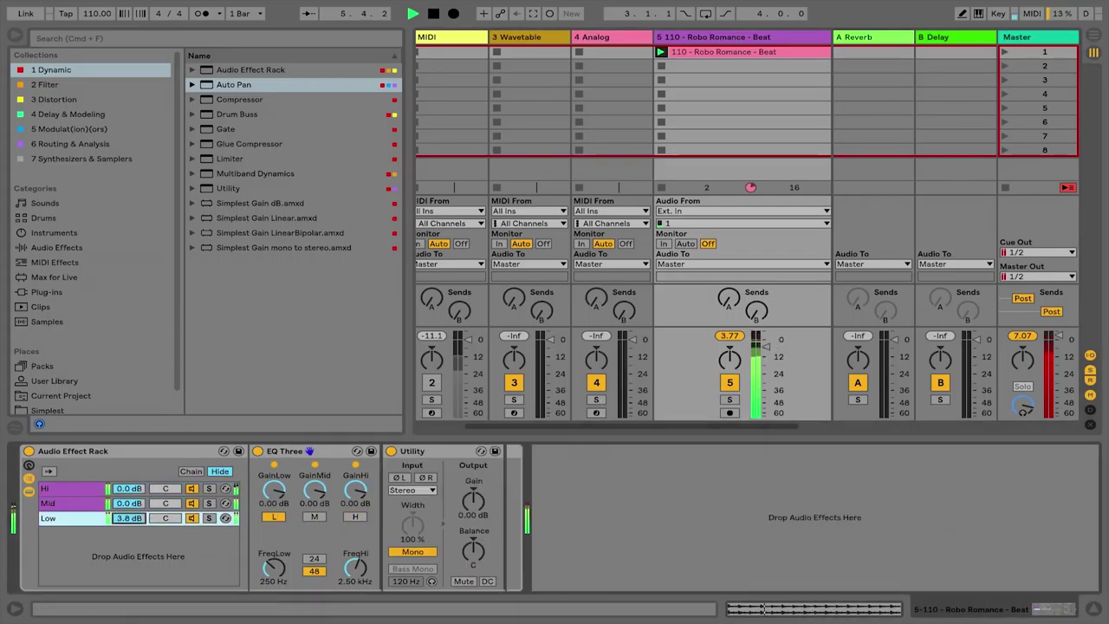
Reduce the Mid chain's Saturator Drive to 7.43 dB and its chain volume to -10.2 dB.
left_click(82, 503)
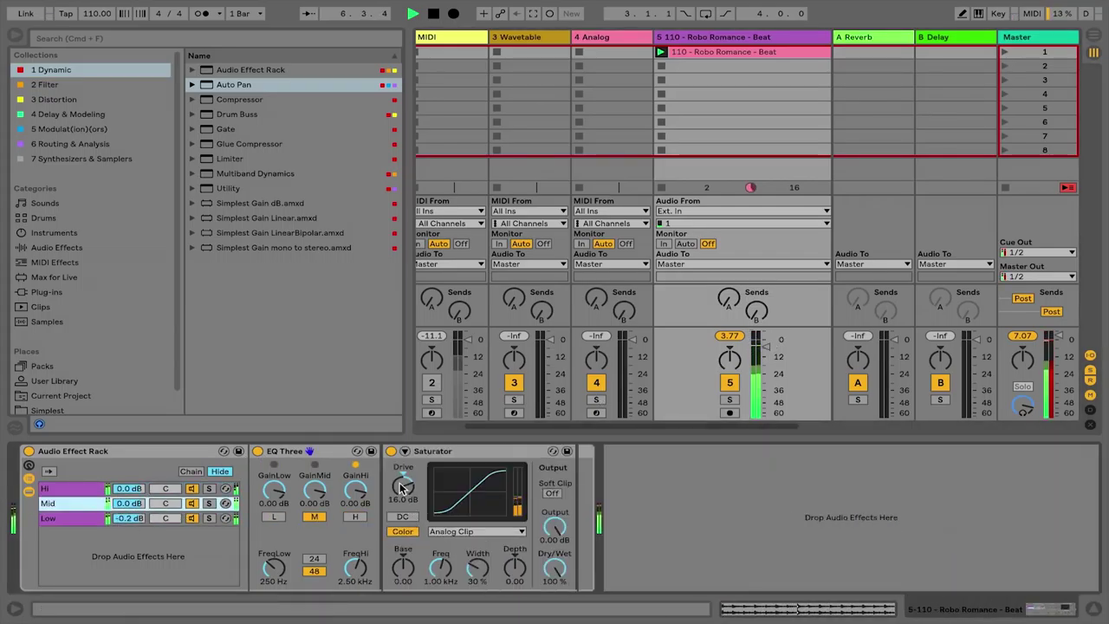
left_click_drag(401, 488, 401, 511)
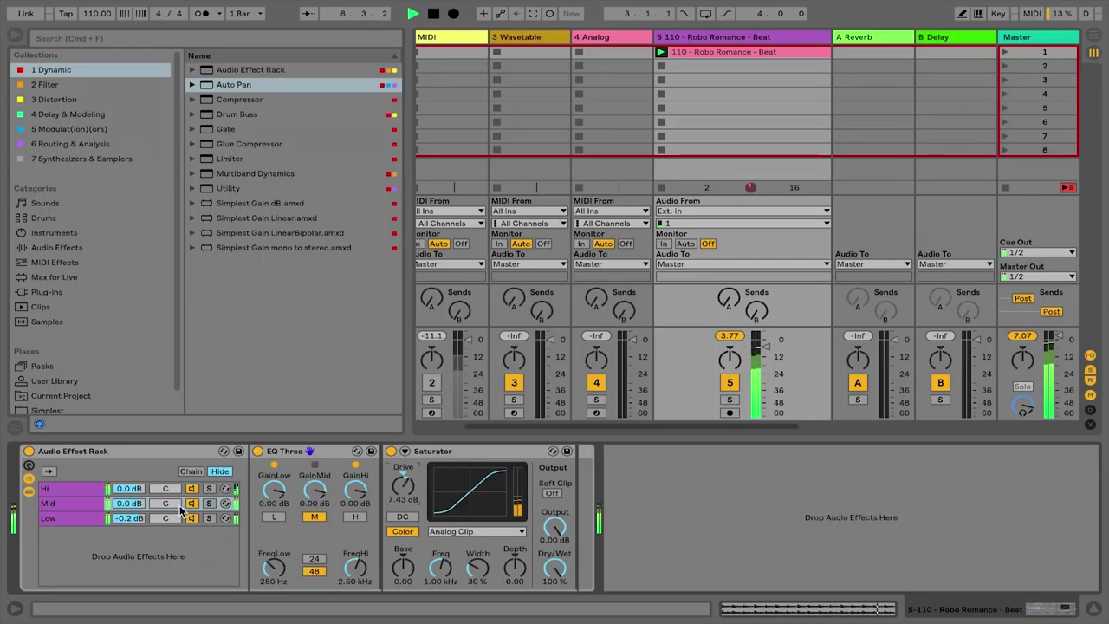
left_click_drag(115, 507, 115, 515)
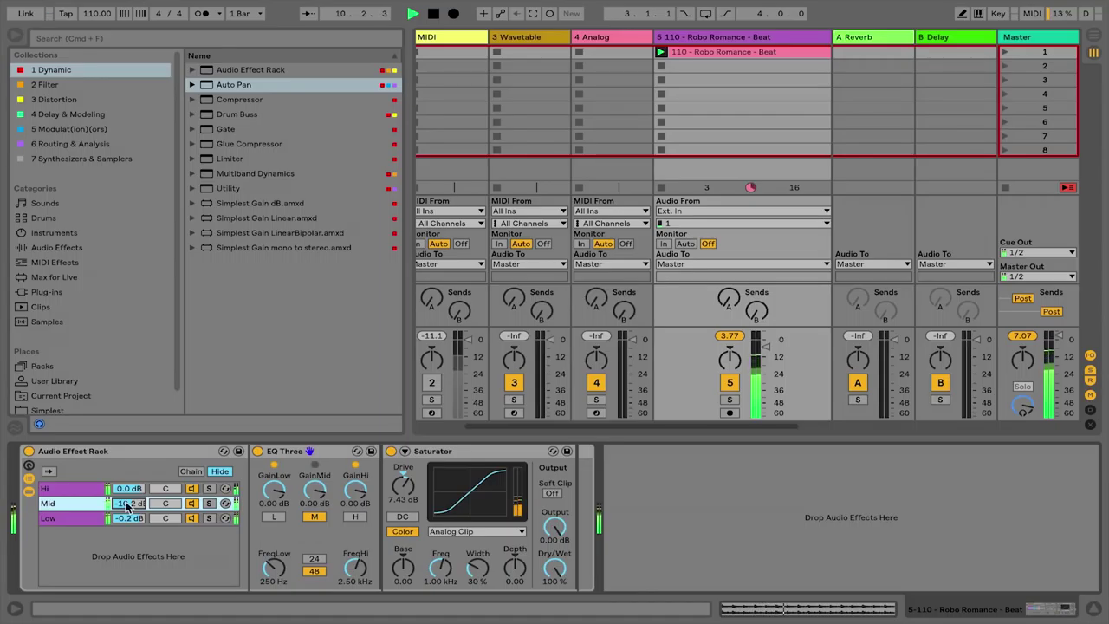
Compare the beat with the Audio Effect Rack bypassed and active, and raise the Hi chain's volume to 2.3 dB.
left_click(28, 451)
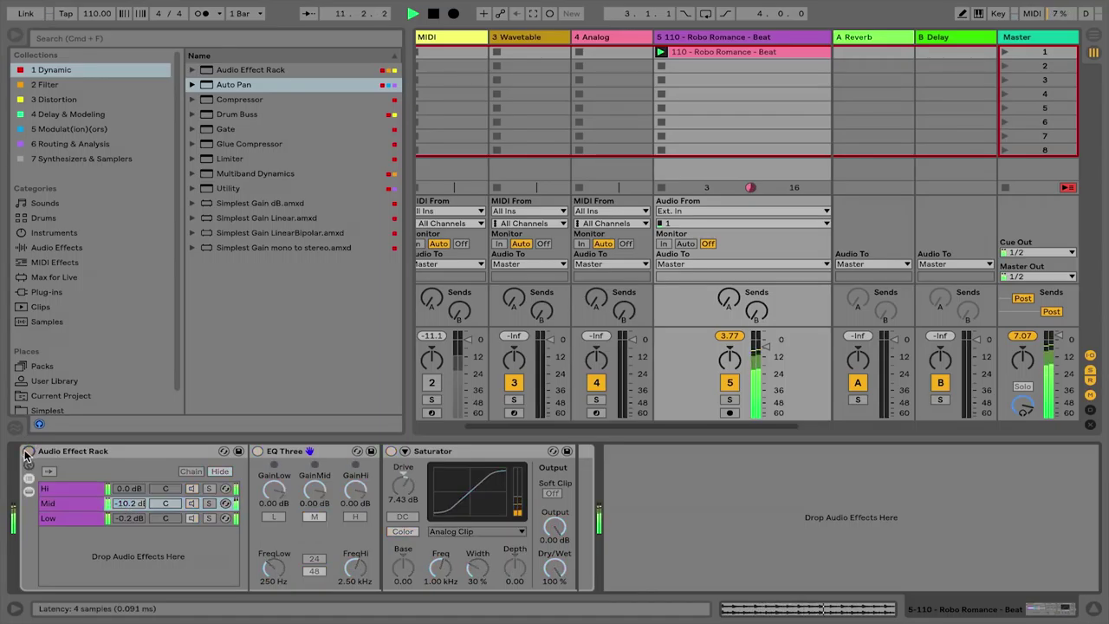
left_click(27, 452)
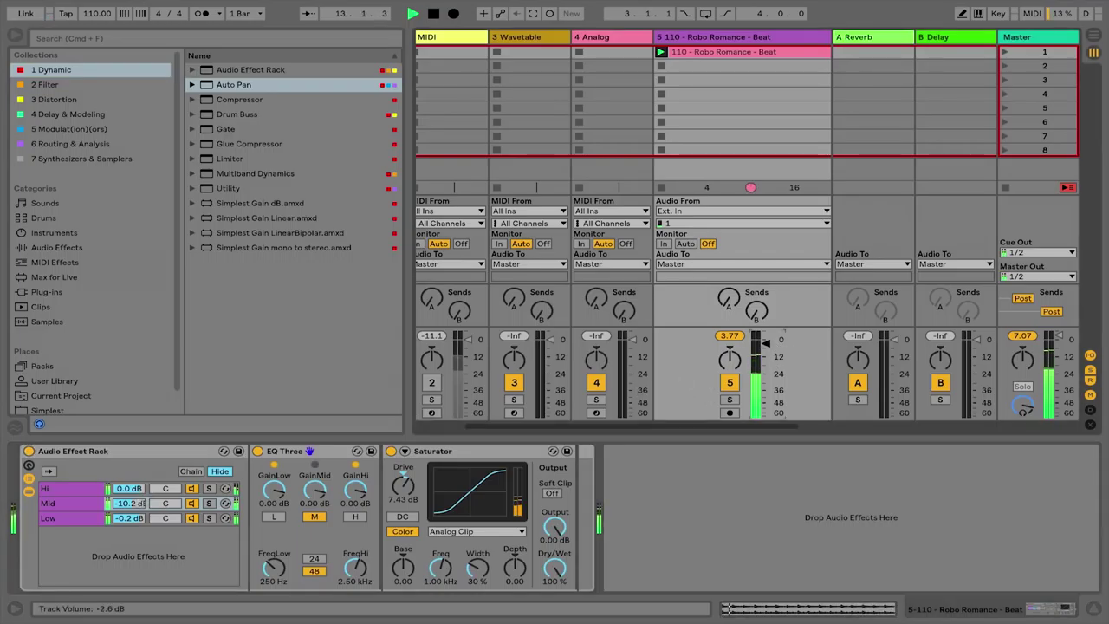
left_click_drag(129, 489, 129, 481)
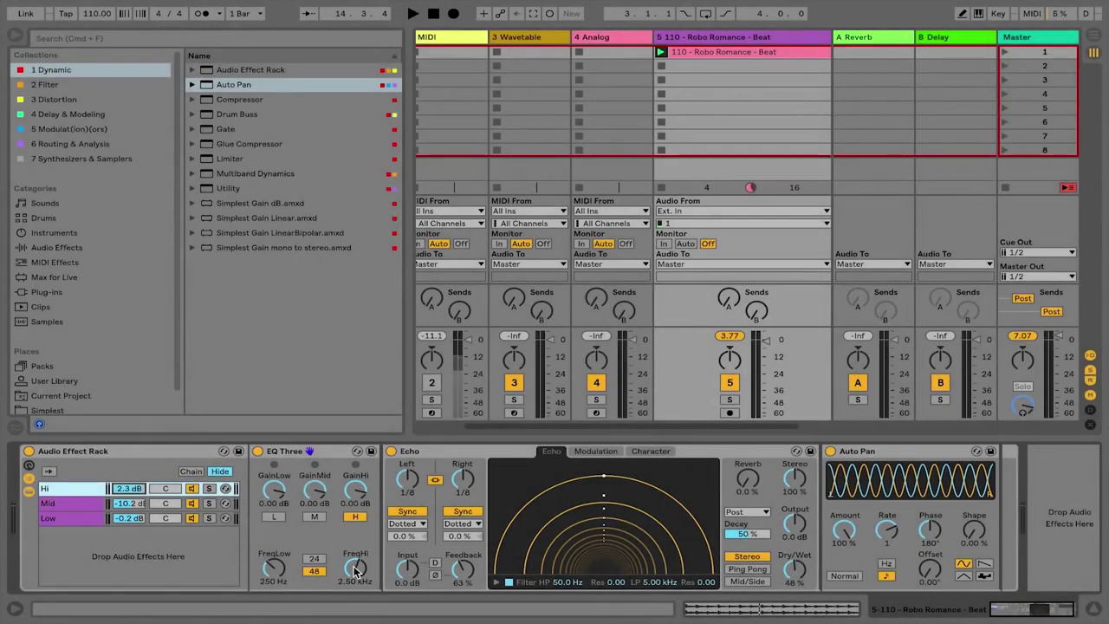
Show the rack's macro controls and map the FreqHi of the Hi chain's EQ Three to Macro 1.
left_click(174, 450)
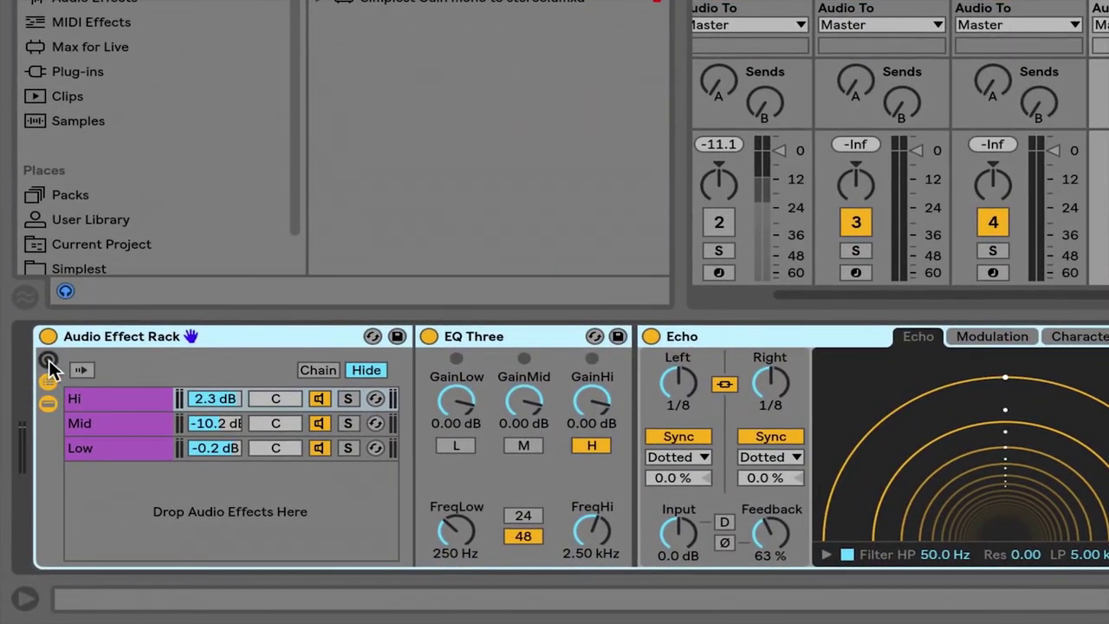
left_click(44, 381)
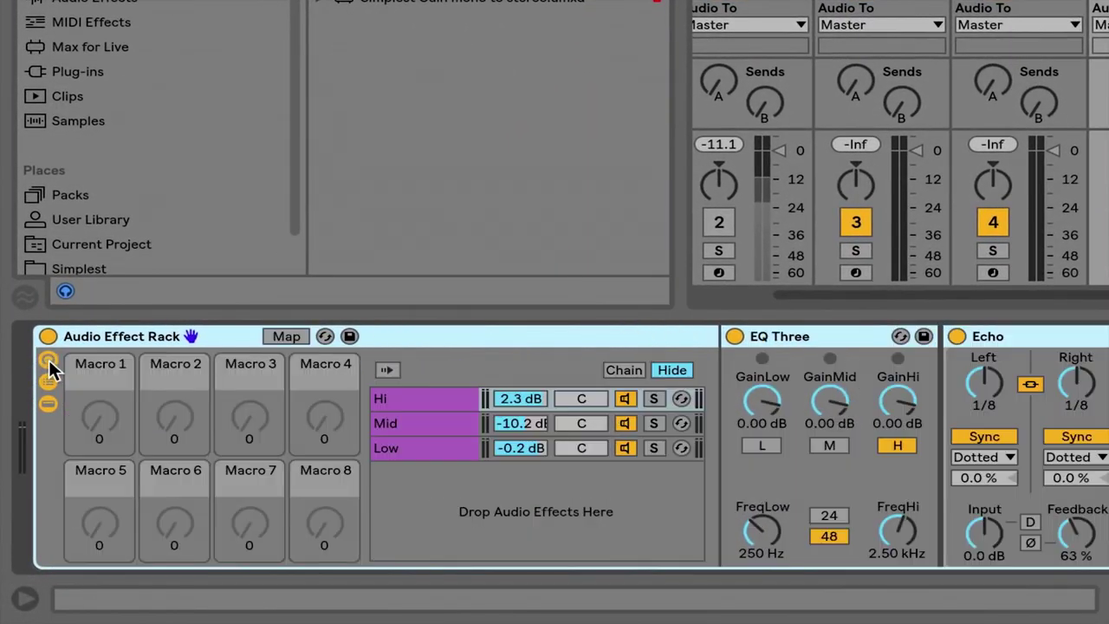
left_click(286, 336)
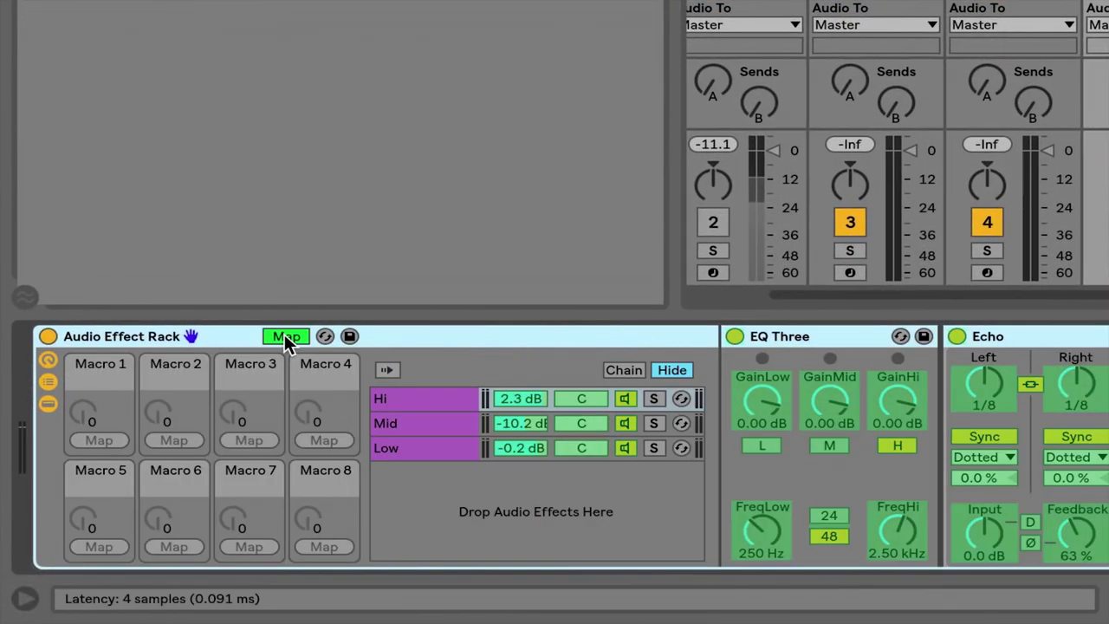
left_click(424, 398)
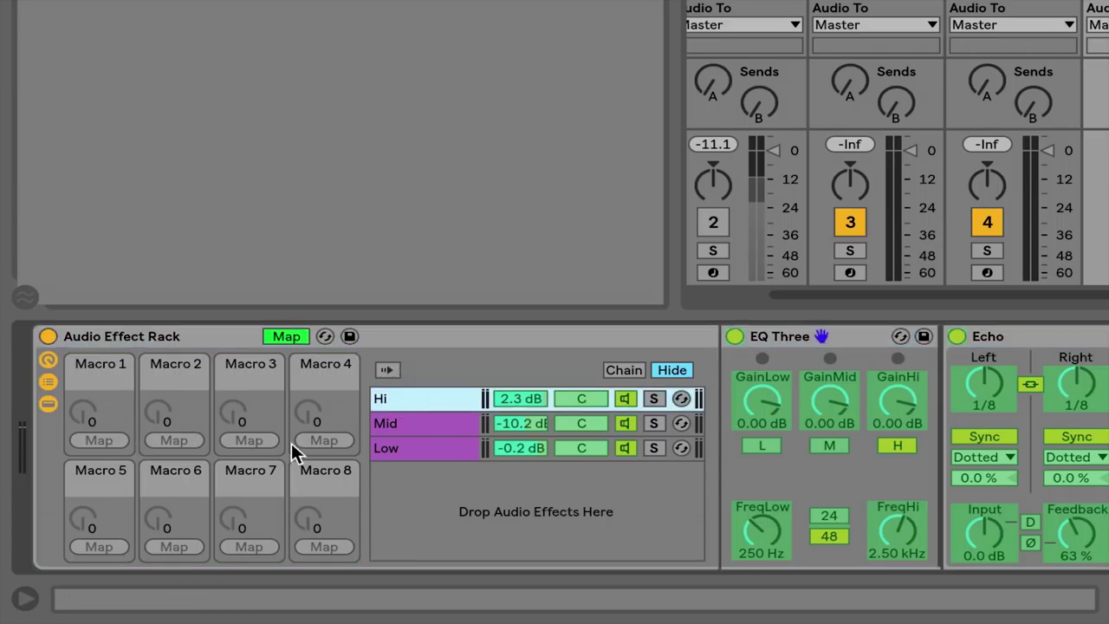
left_click(897, 526)
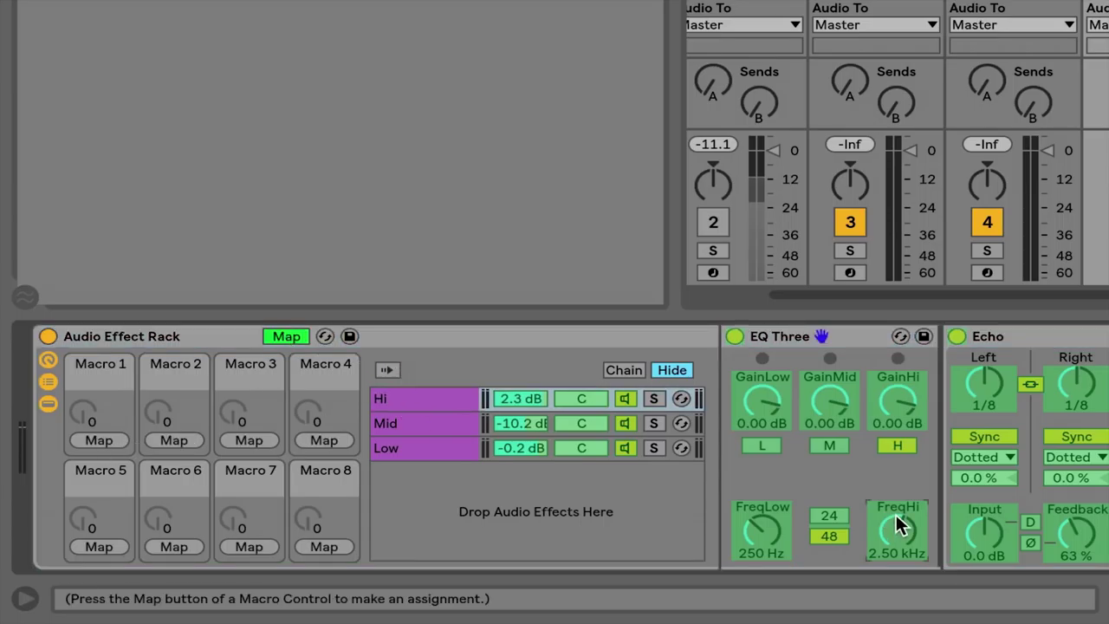
left_click(104, 440)
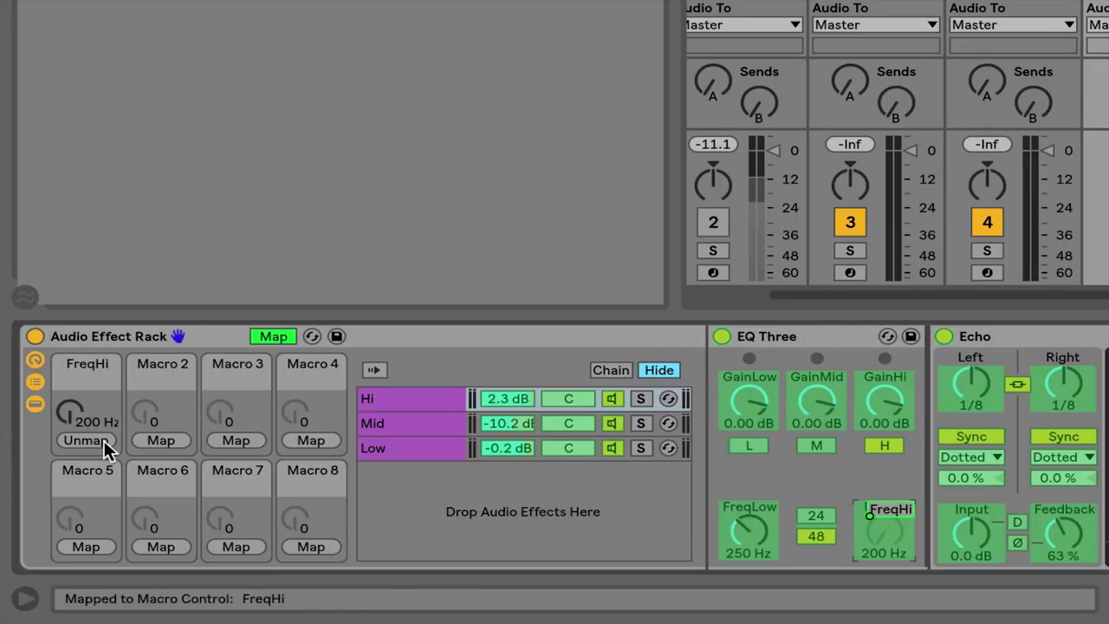
Map the EQ Three FreqHi of the Mid and Low chains to the same first macro.
left_click(410, 423)
left_click(883, 520)
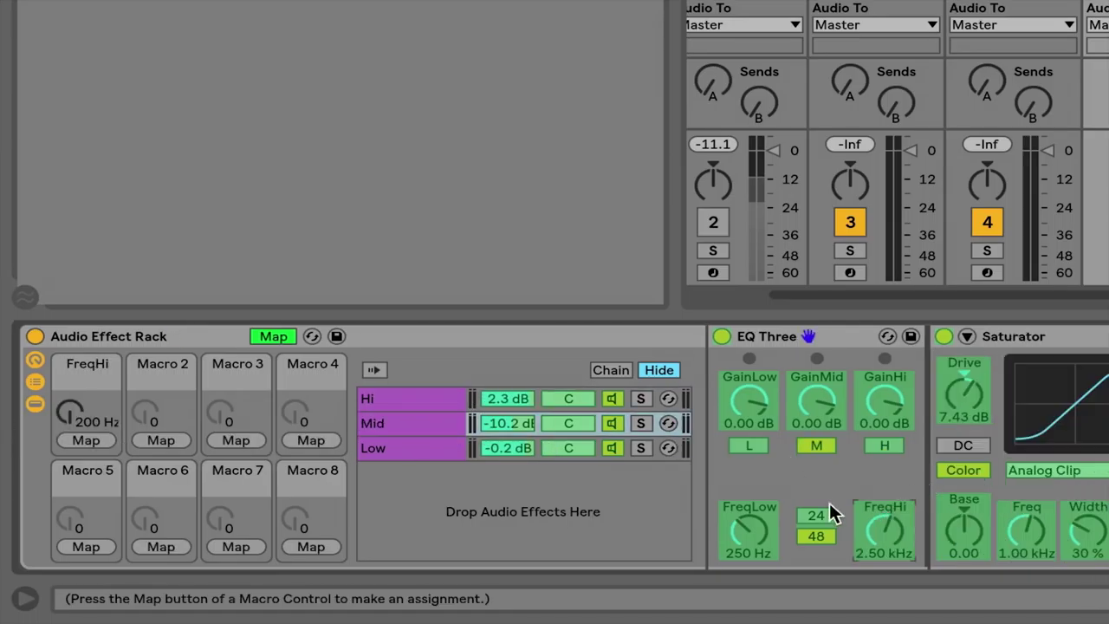
left_click(87, 438)
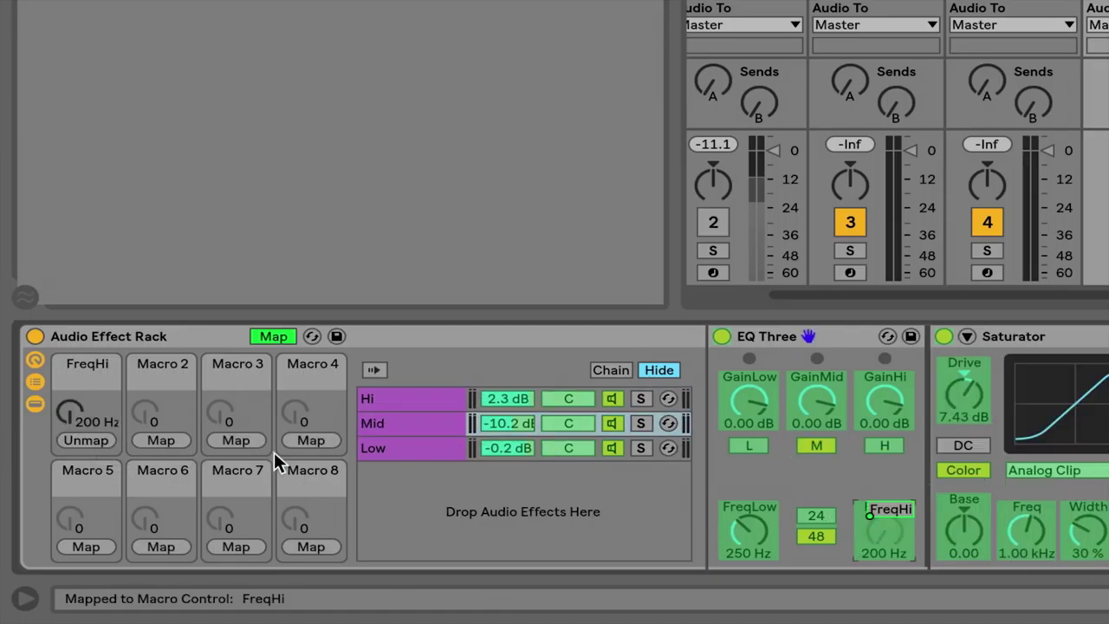
left_click(395, 449)
left_click(886, 521)
left_click(99, 437)
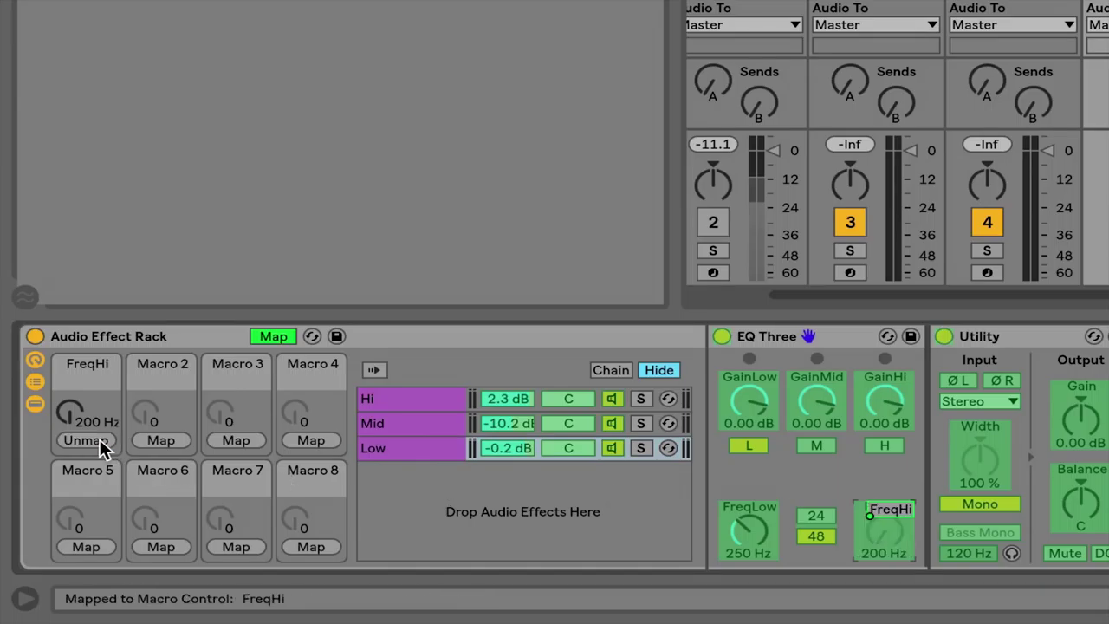
Map the FreqLow of the Low chain's EQ Three to Macro 5.
left_click(430, 447)
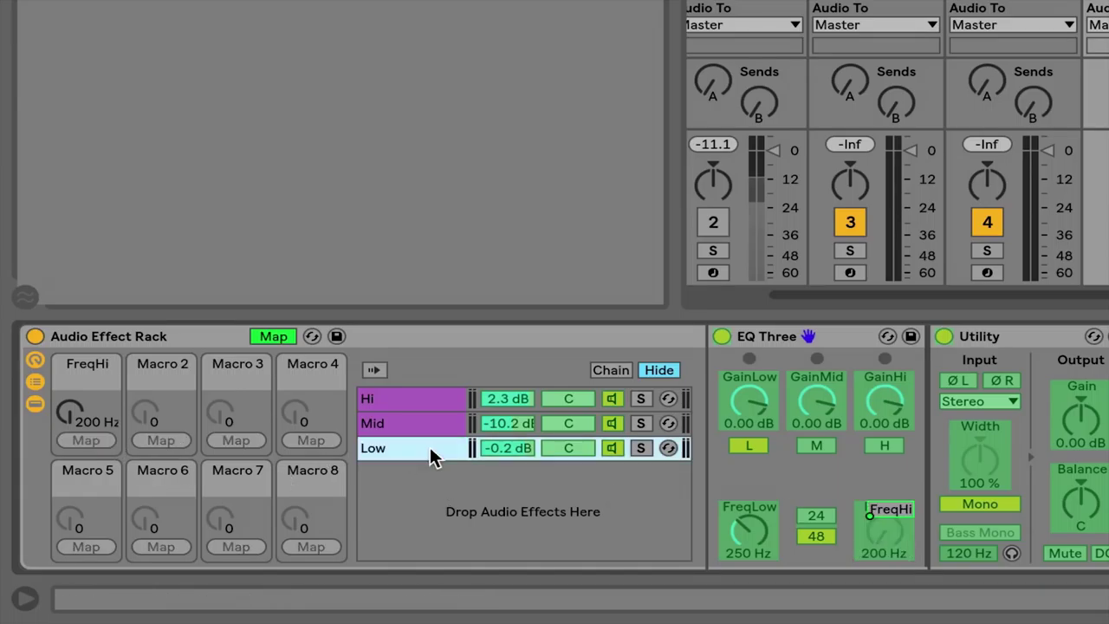
left_click(742, 521)
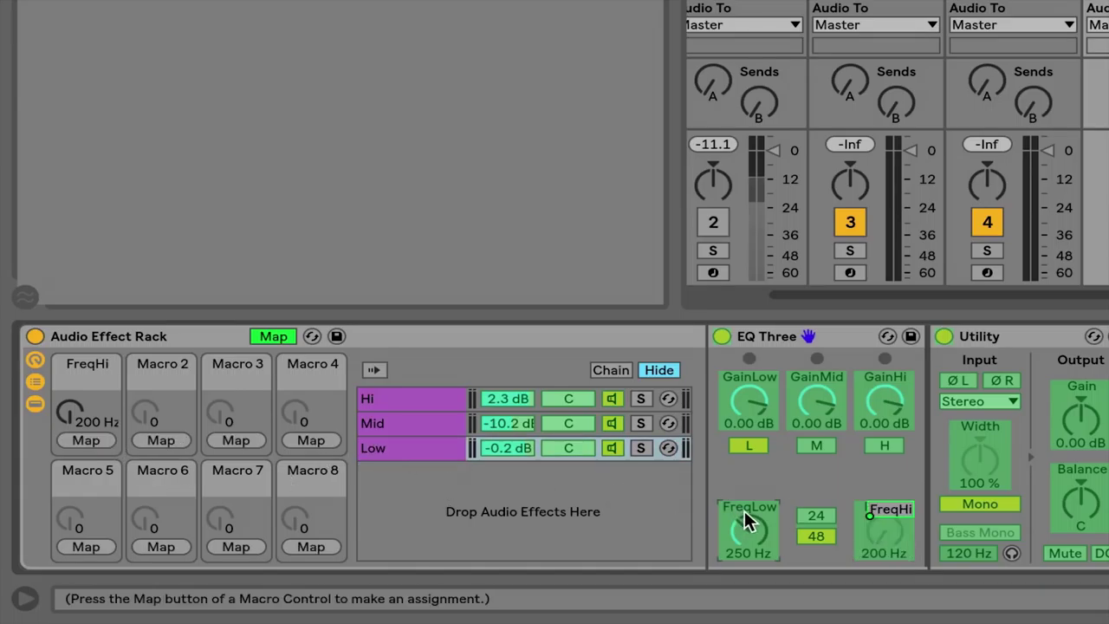
left_click(87, 547)
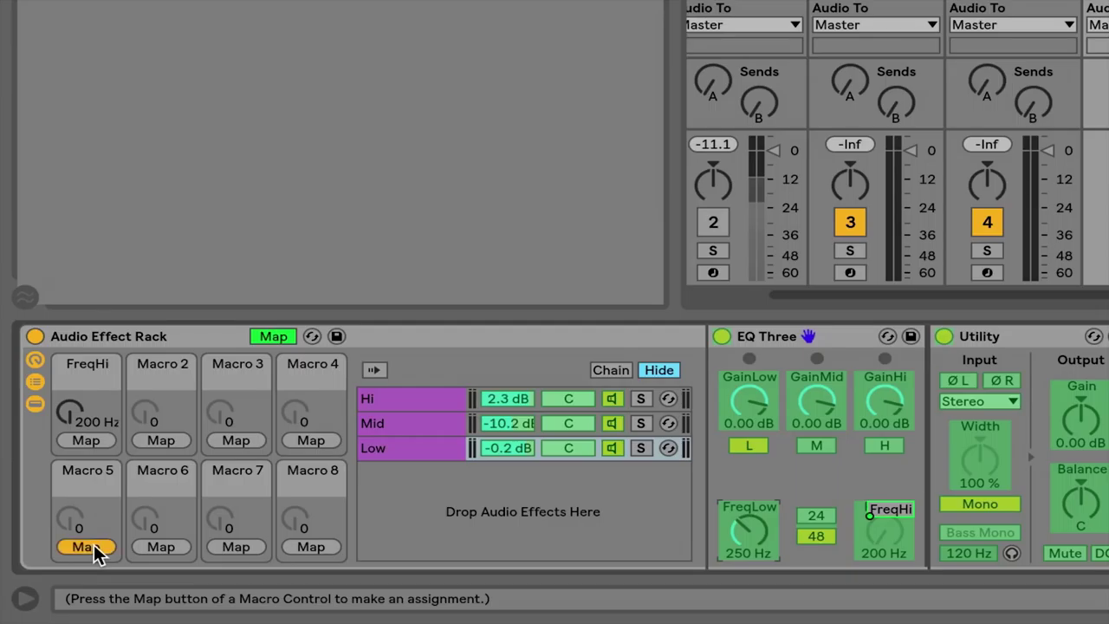
Map the EQ Three FreqLow of the Mid and Hi chains to the FreqLo macro and leave mapping mode.
left_click(424, 423)
left_click(765, 521)
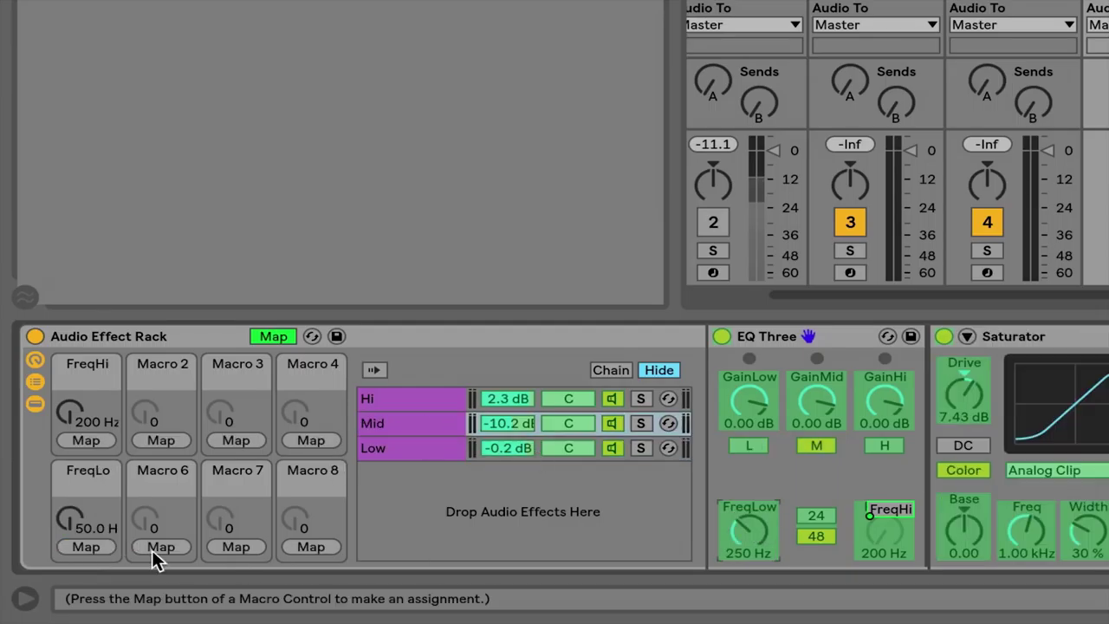
left_click(91, 540)
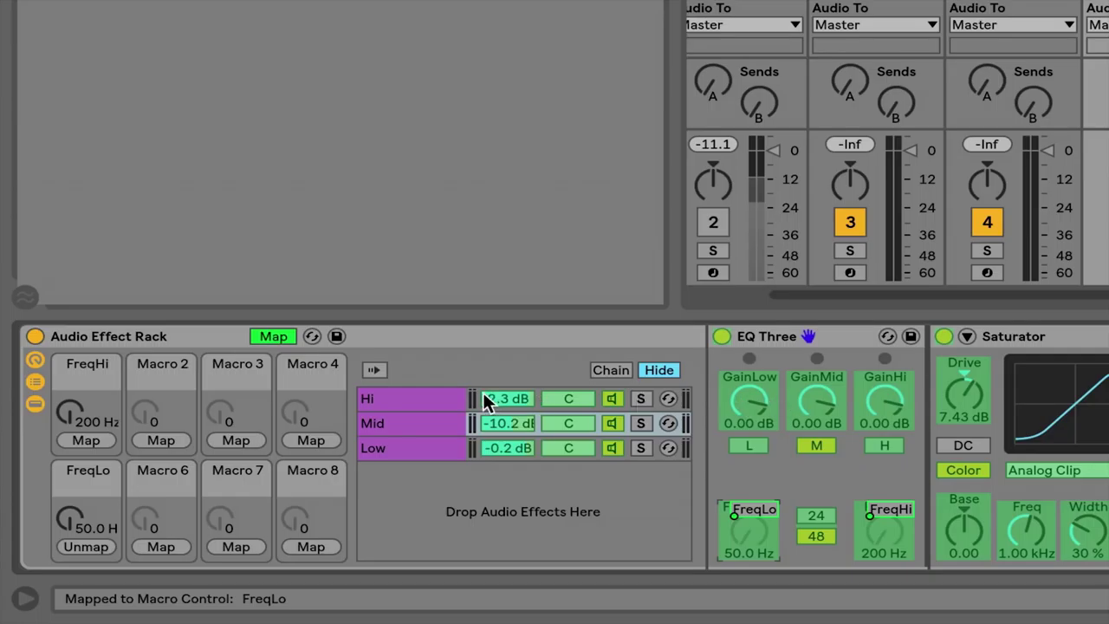
left_click(437, 404)
left_click(750, 533)
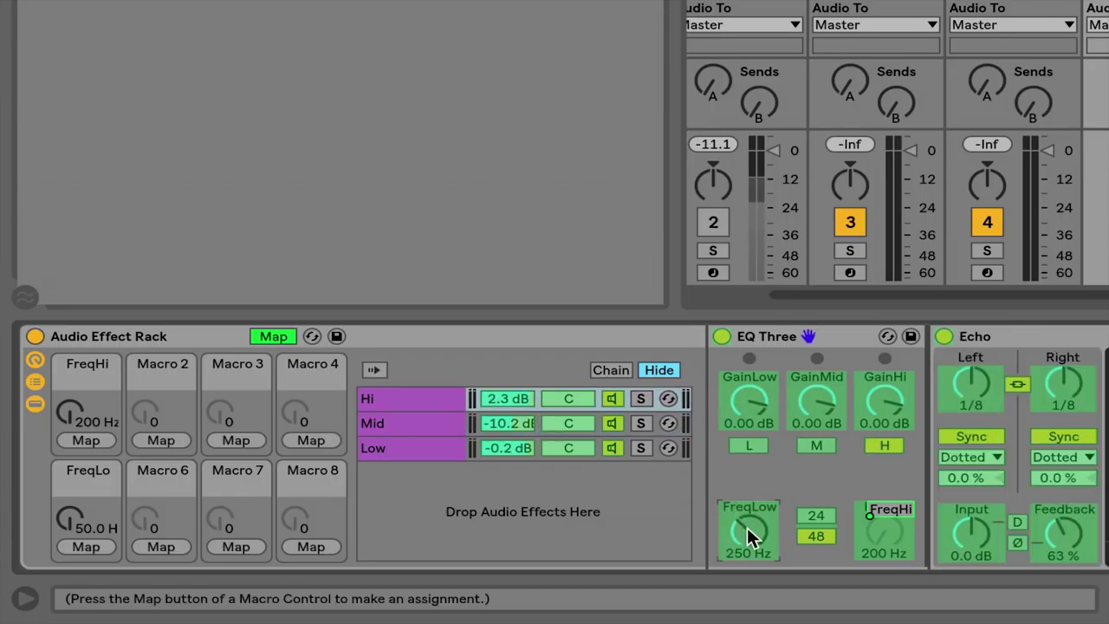
left_click(86, 547)
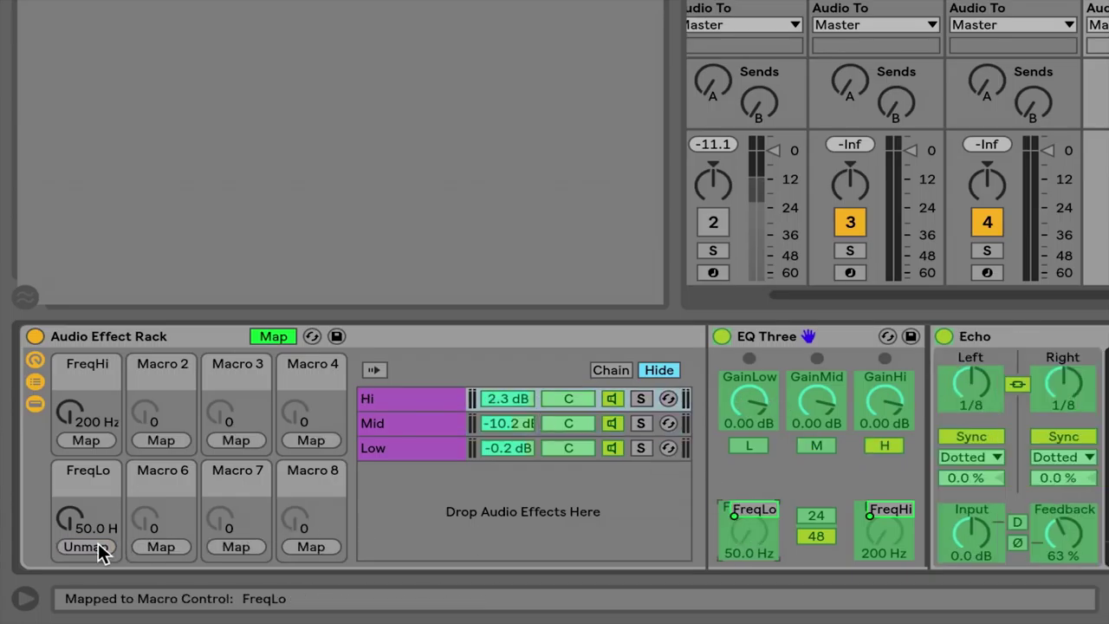
left_click(272, 337)
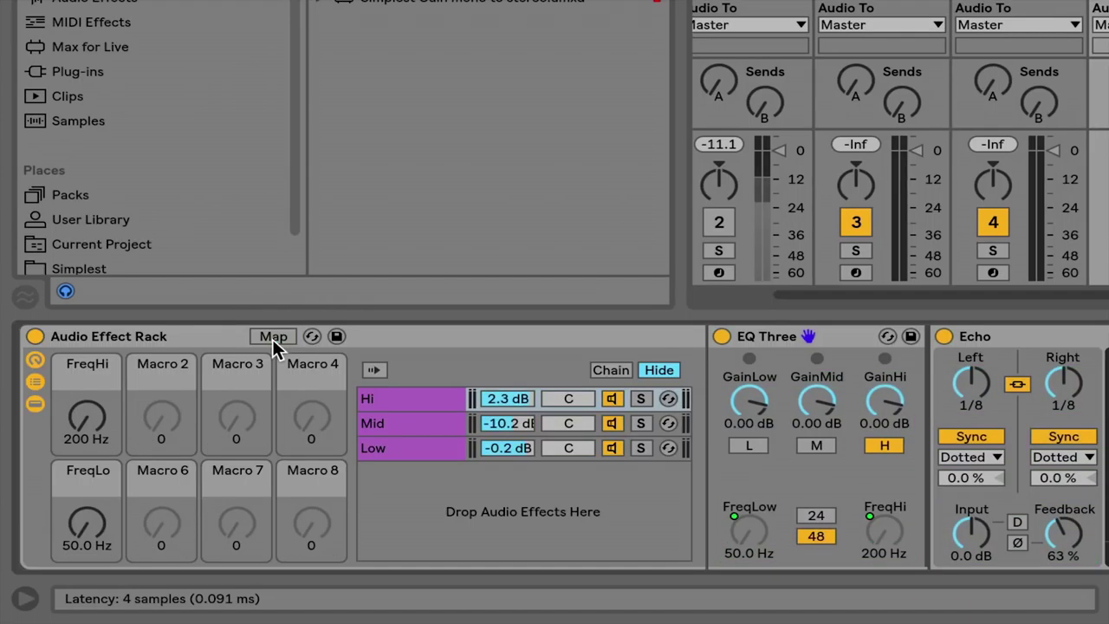
Raise the FreqHi macro to 2.95 kHz and on to 7.16 kHz, checking the EQ Three high crossover in the rack's chains each time.
left_click_drag(99, 412, 99, 361)
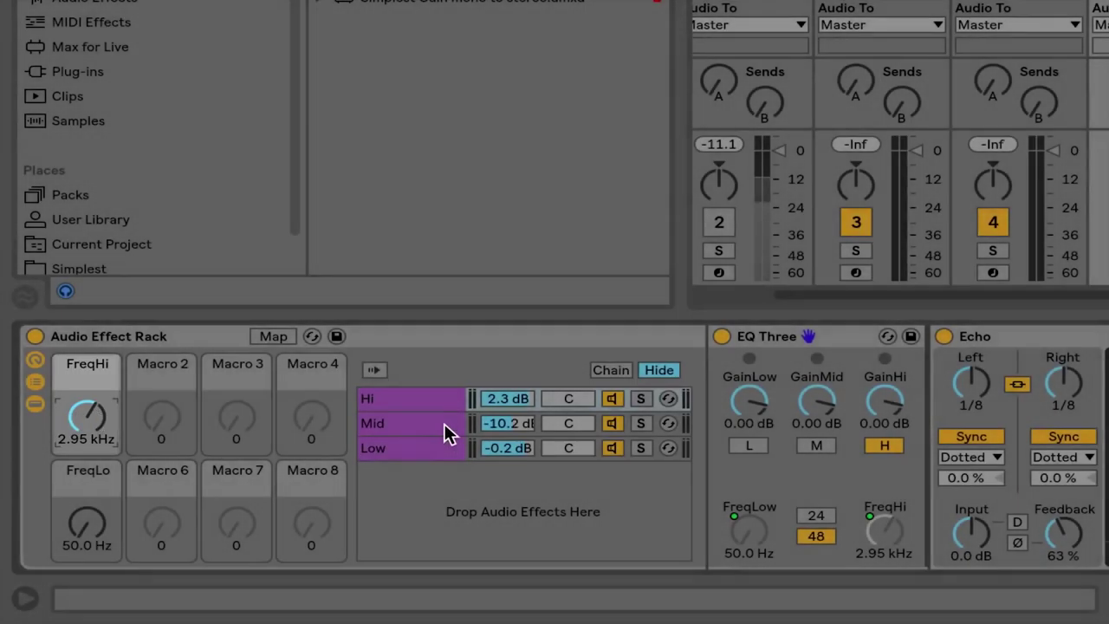
left_click(426, 398)
left_click(429, 422)
left_click(438, 448)
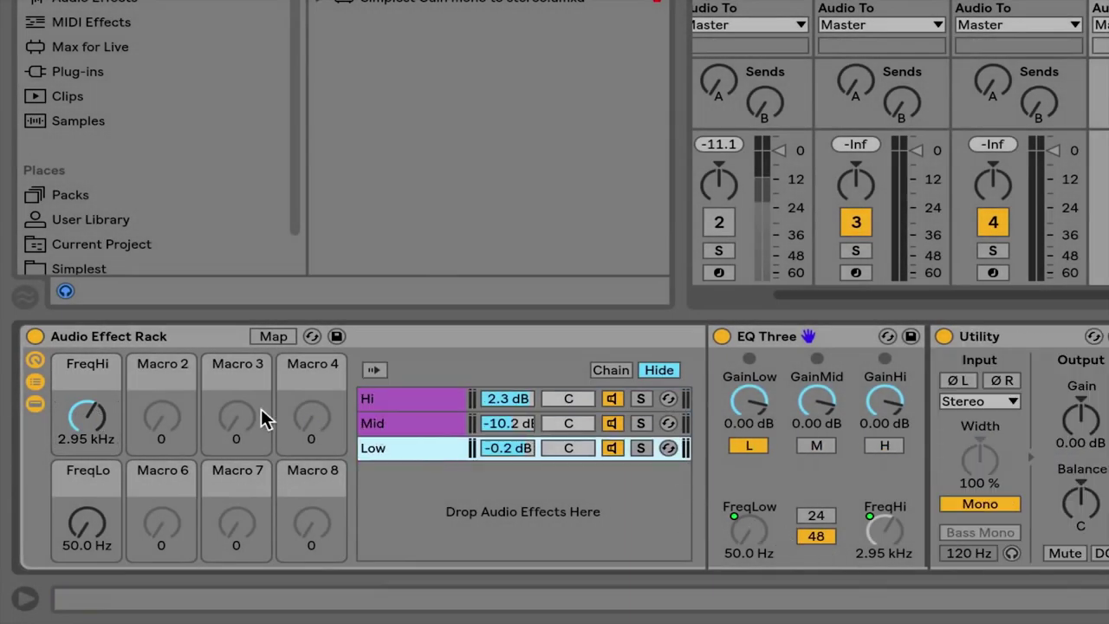
left_click_drag(80, 423, 80, 388)
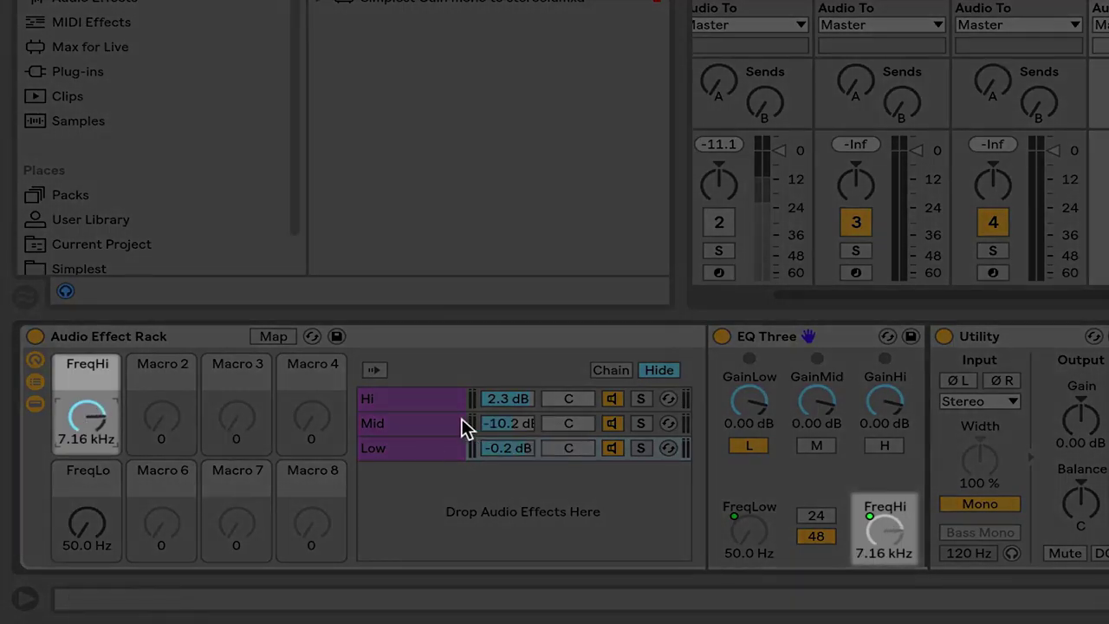
left_click(464, 424)
left_click(452, 405)
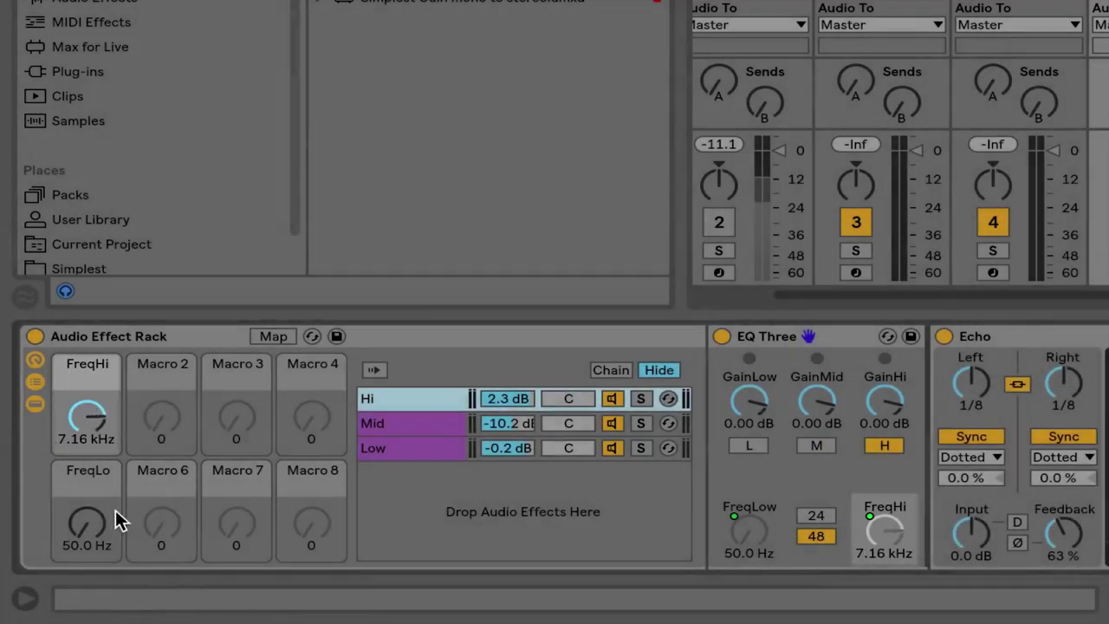
Sweep the FreqHi and FreqLo macros during playback to hear the crossover points move, bringing FreqLo down to 115 Hz.
left_click_drag(87, 521, 86, 513)
left_click_drag(86, 417, 86, 426)
left_click_drag(88, 507, 88, 512)
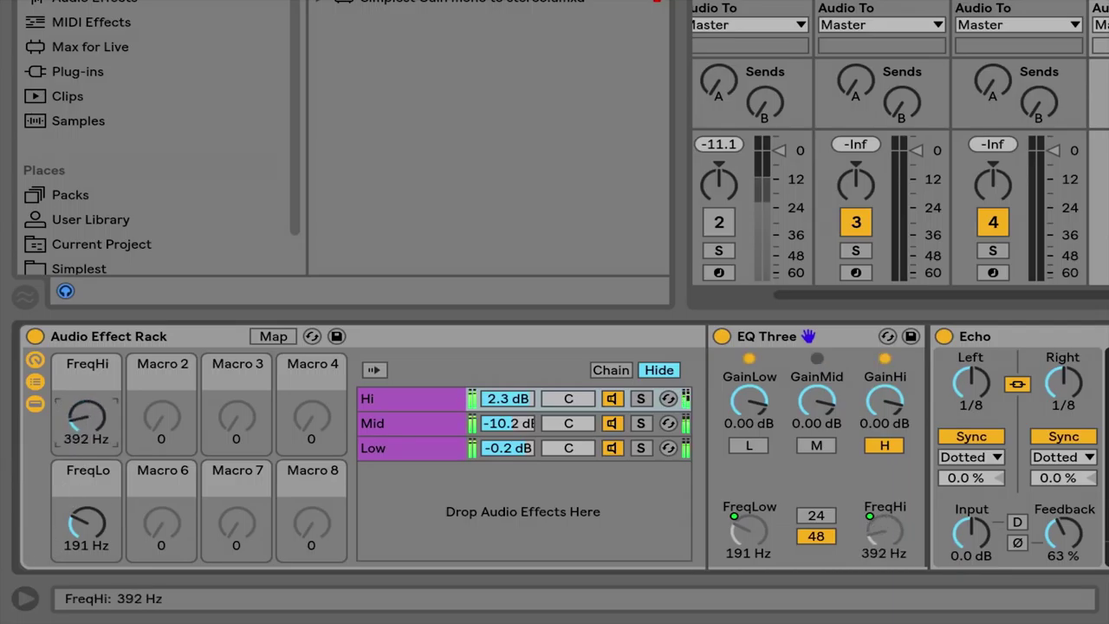
left_click_drag(86, 417, 87, 287)
mouse_move(89, 523)
left_mouse_down()
mouse_move(89, 536)
mouse_move(89, 524)
left_mouse_up()
left_click_drag(90, 433, 89, 544)
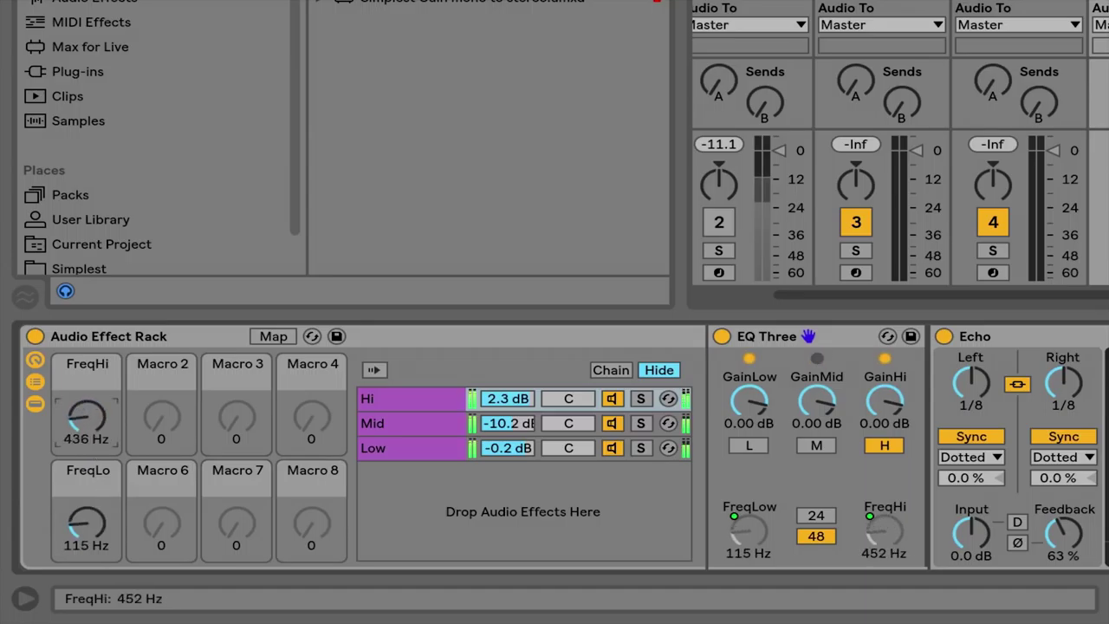
Sweep the FreqHi macro down to 365 Hz and up to 13.1 kHz, and lower the FreqLo macro to 96 Hz.
left_click_drag(87, 416, 86, 355)
left_click_drag(87, 417, 87, 520)
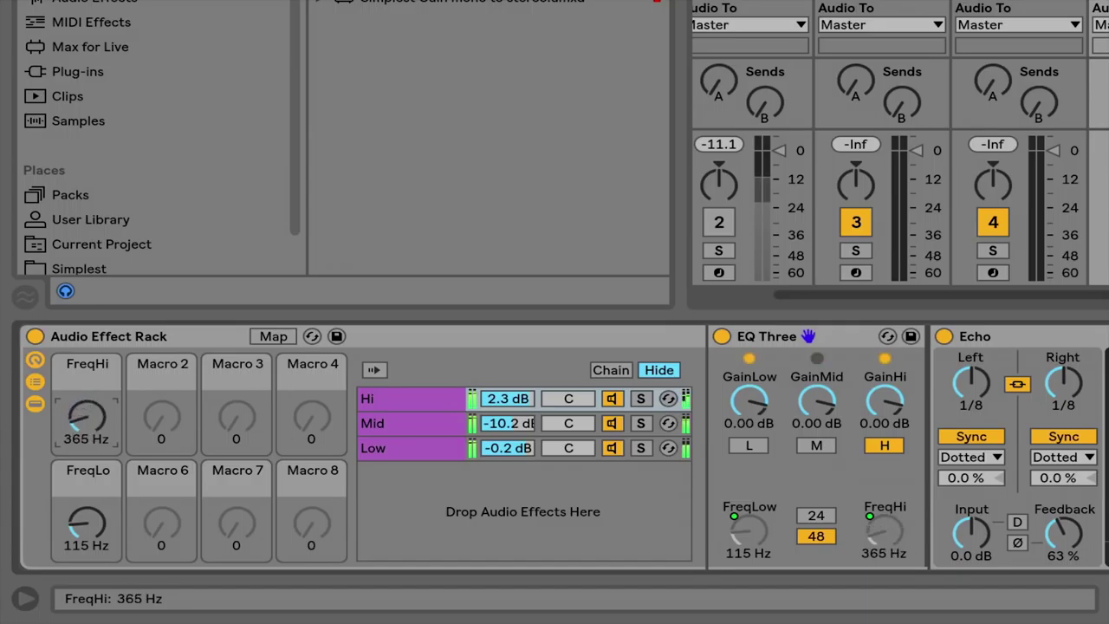
left_click_drag(86, 416, 86, 351)
left_click_drag(75, 481, 74, 497)
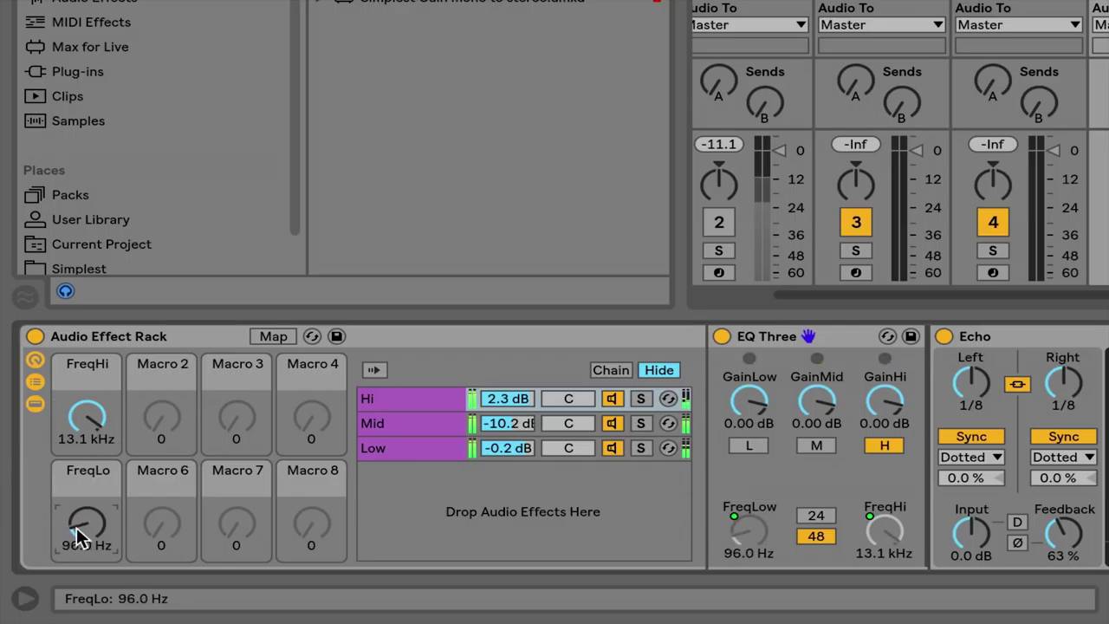